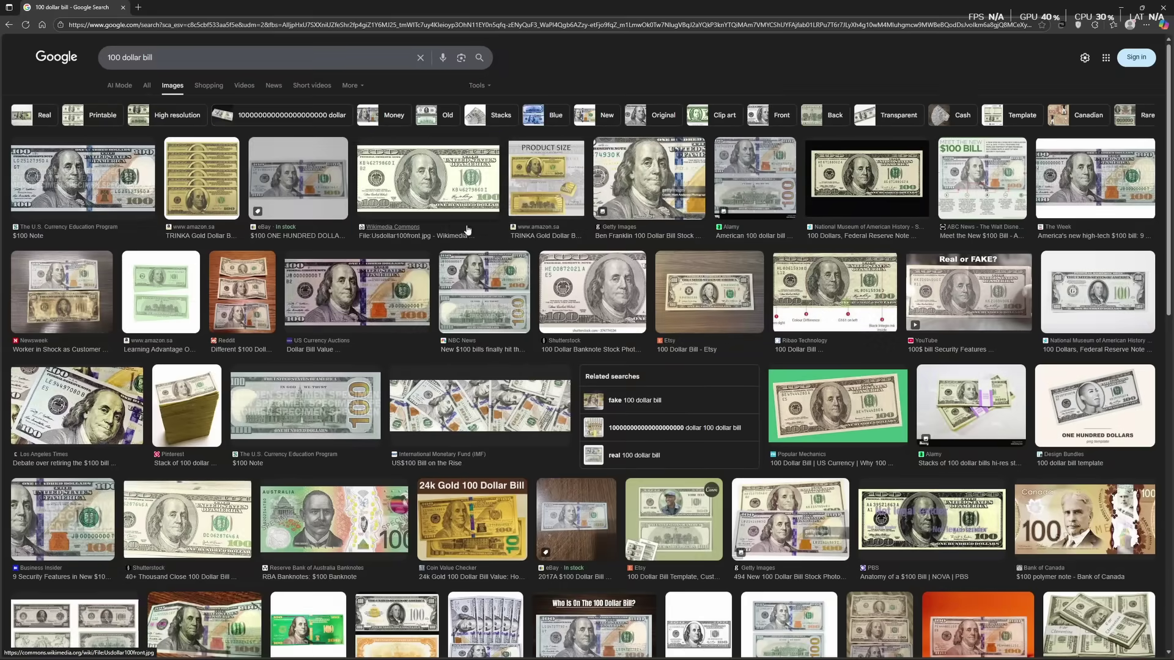
Step: Open the Wikimedia Commons $100 front image, search images for "100 dollar bill back side" and open the Wikimedia Commons reverse image
left_click(456, 194)
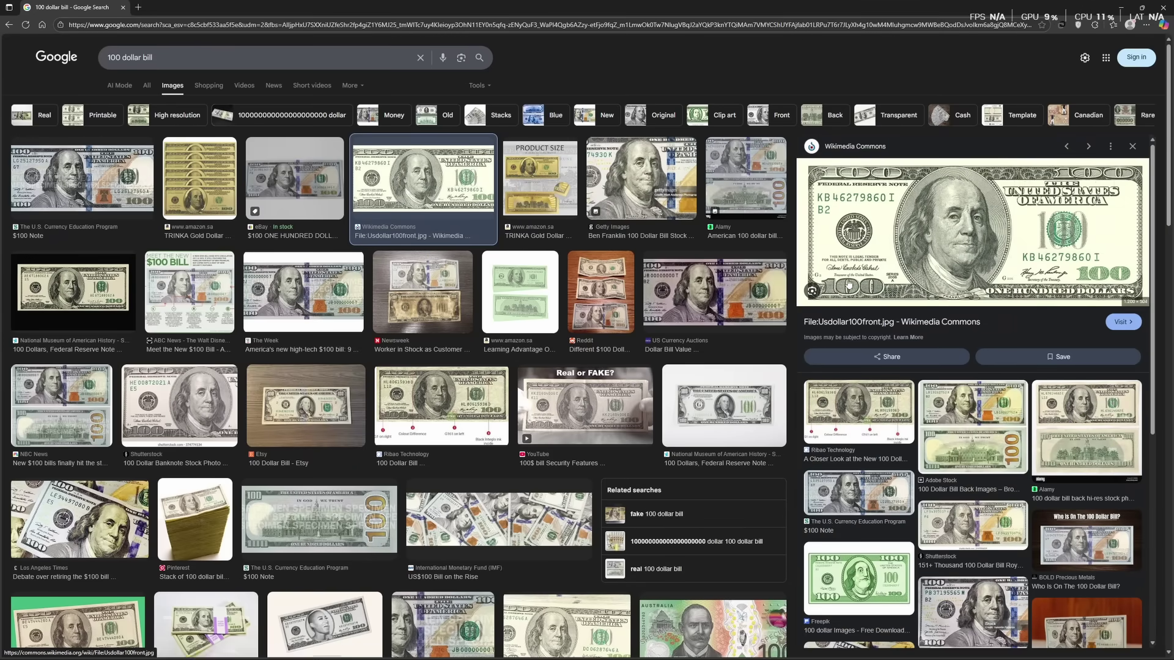
left_click(162, 58)
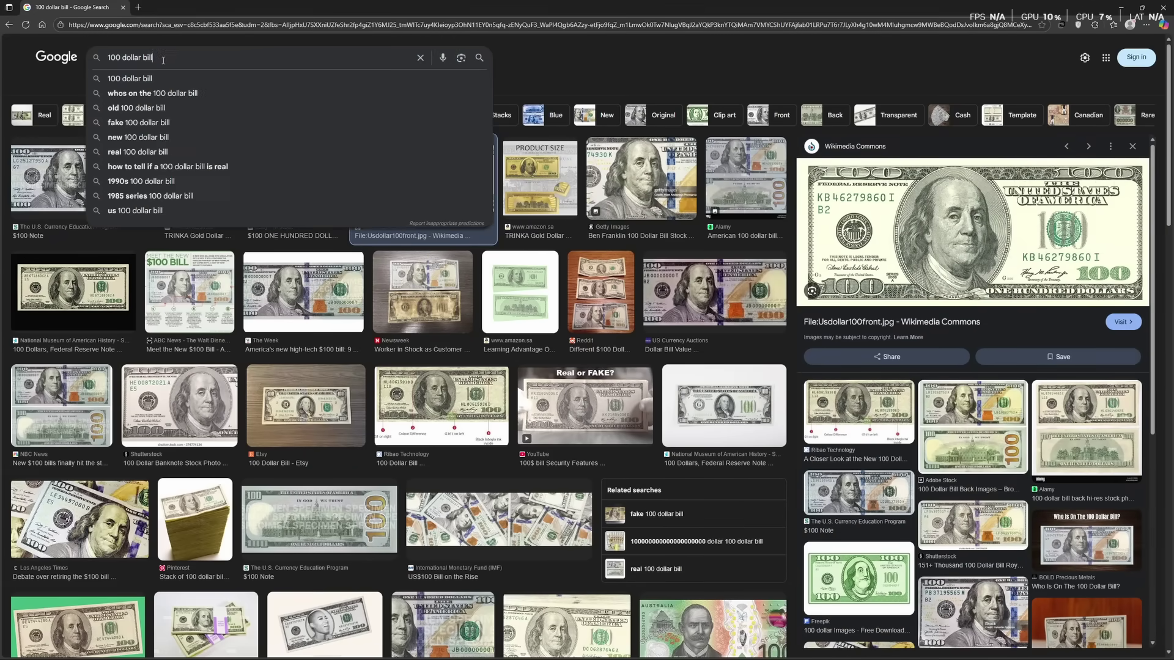
type("back side")
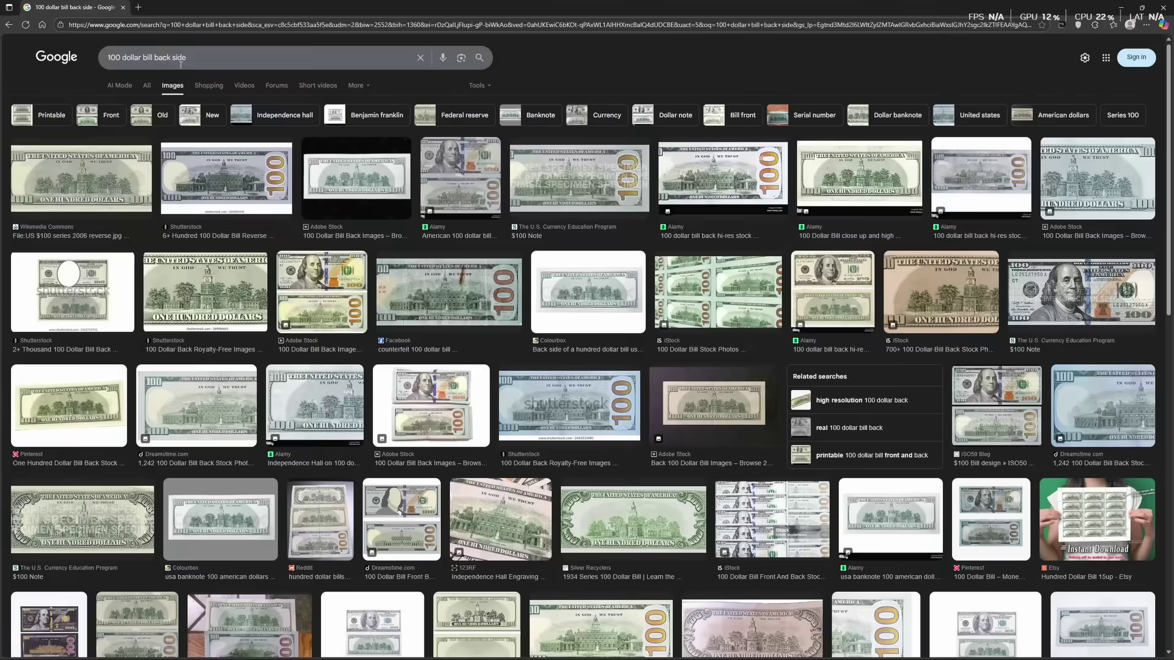
left_click(112, 177)
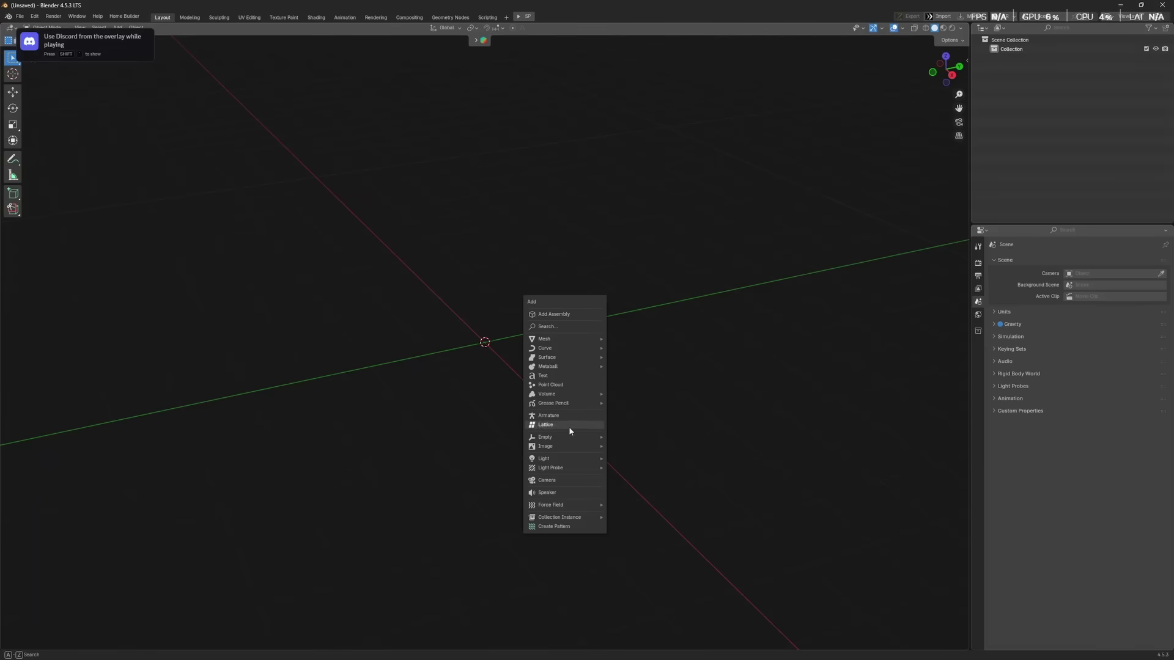
Step: Switch to Blender and import the Usdollar100front image as a mesh plane
mouse_move(569, 448)
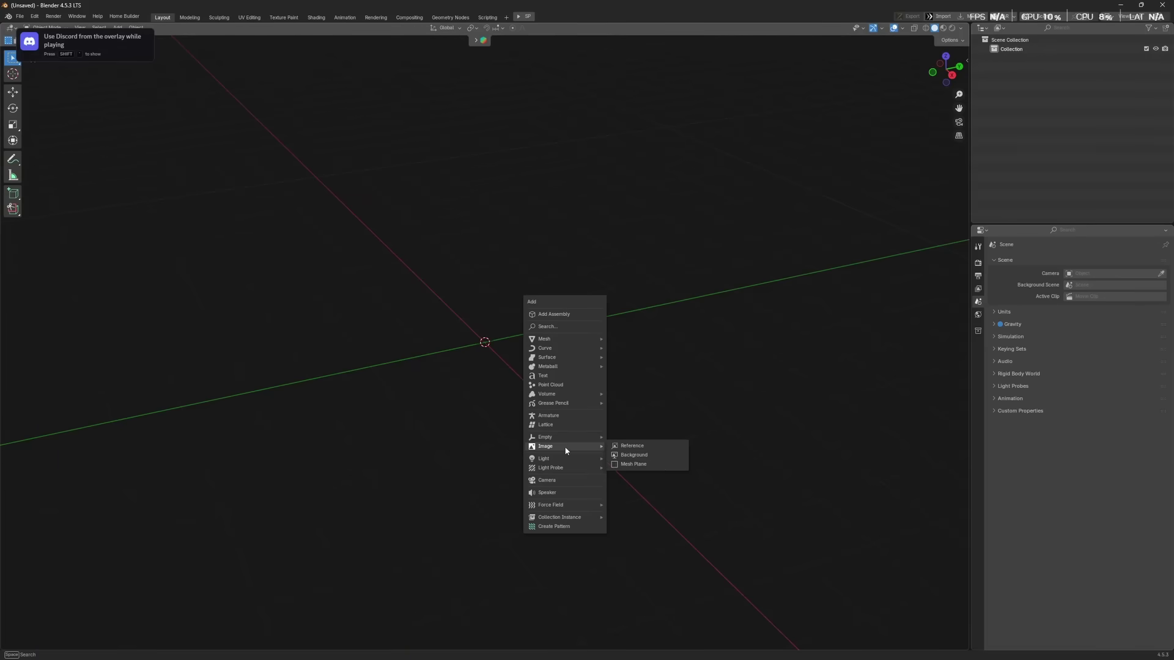
left_click(660, 462)
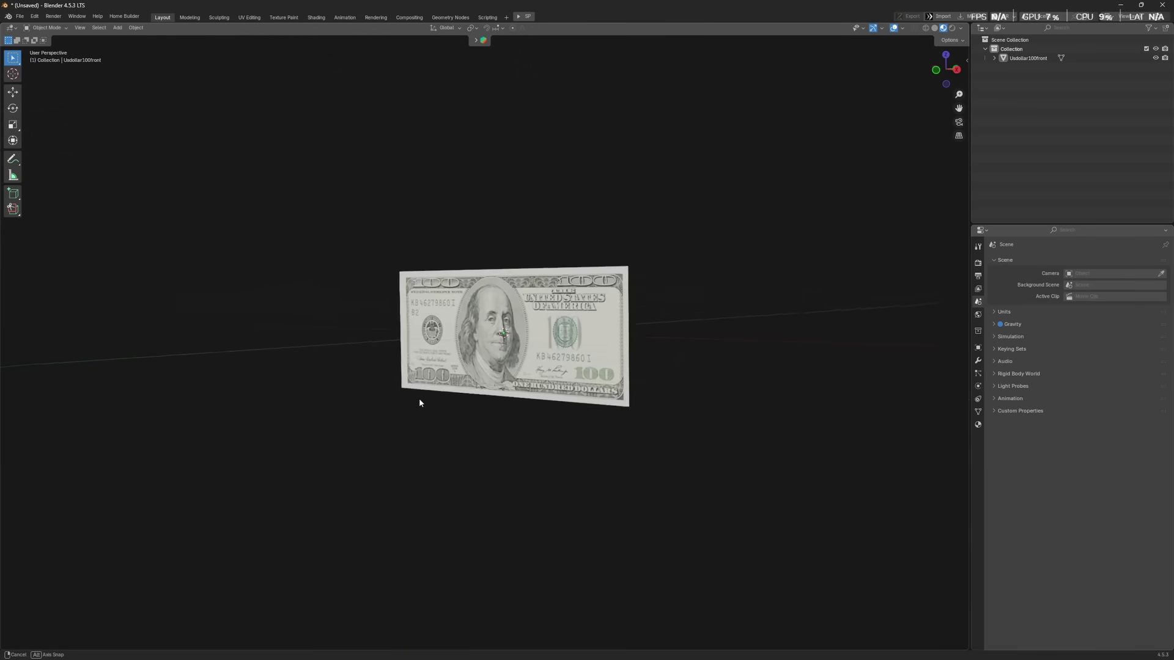
middle_click_drag(420, 403, 497, 386)
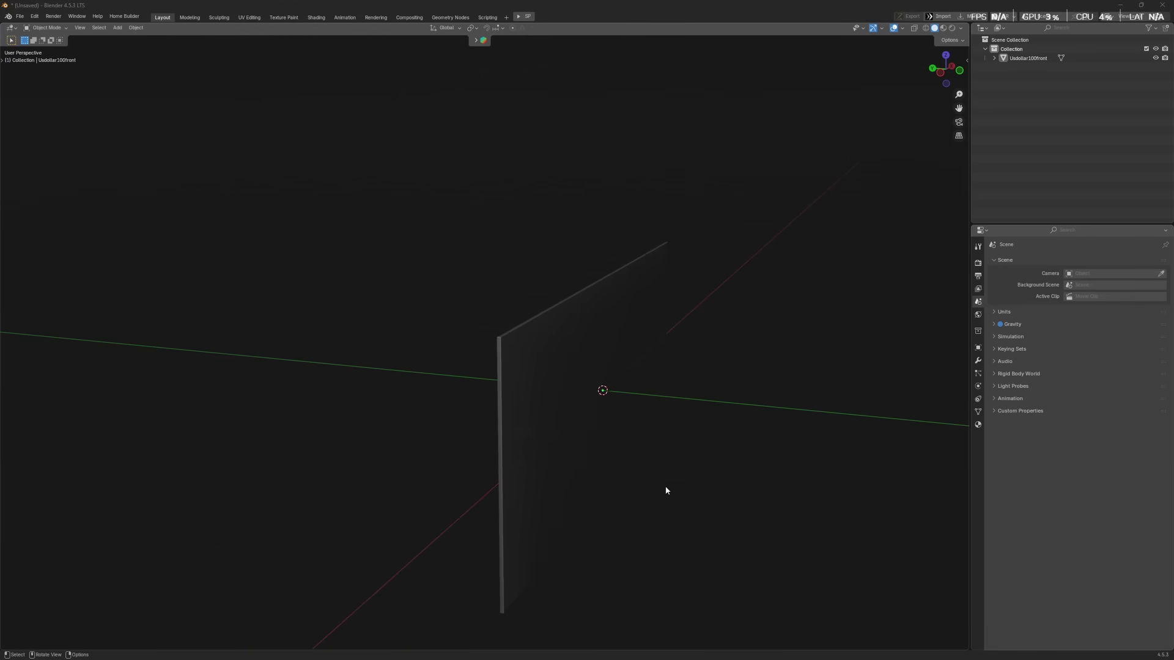
Step: Examine the separate UV faces for the front and back of the thickened bill
mouse_move(665, 486)
middle_mouse_down()
mouse_move(601, 483)
mouse_move(666, 505)
mouse_move(515, 406)
middle_mouse_up()
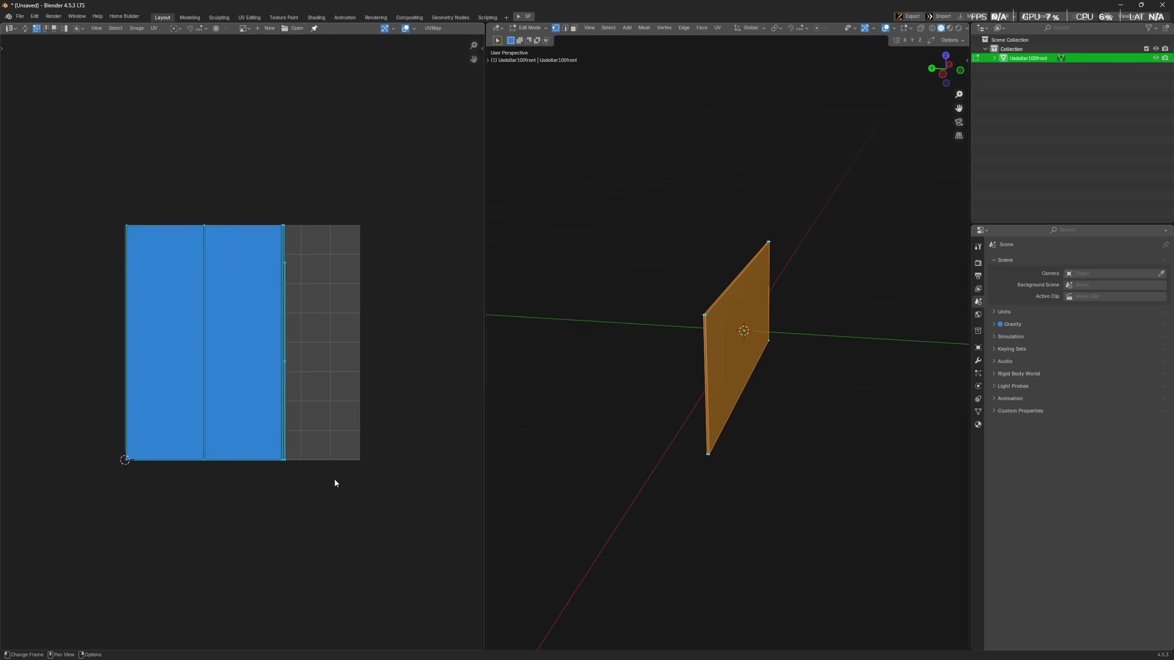
left_click(293, 448)
left_click(230, 364)
left_click(188, 443)
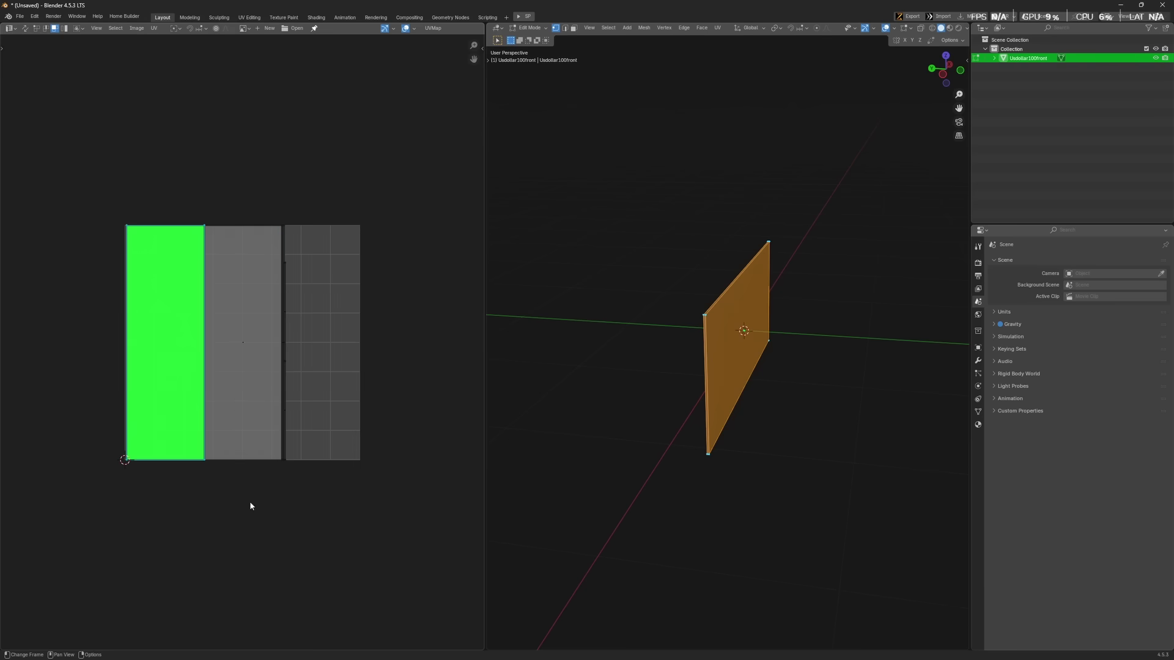
scroll(725, 294, "up", 4)
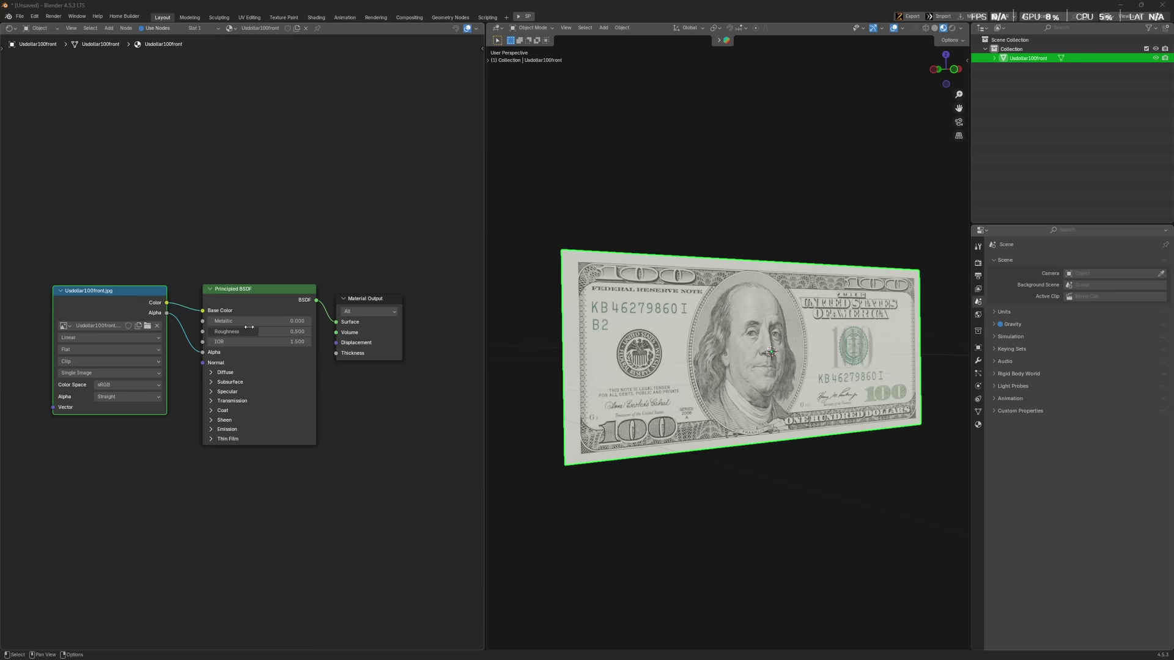
Step: Duplicate the front image texture node below the original and load US_$100_series_2006_reverse.jpg into the copy
scroll(131, 553, "down", 2)
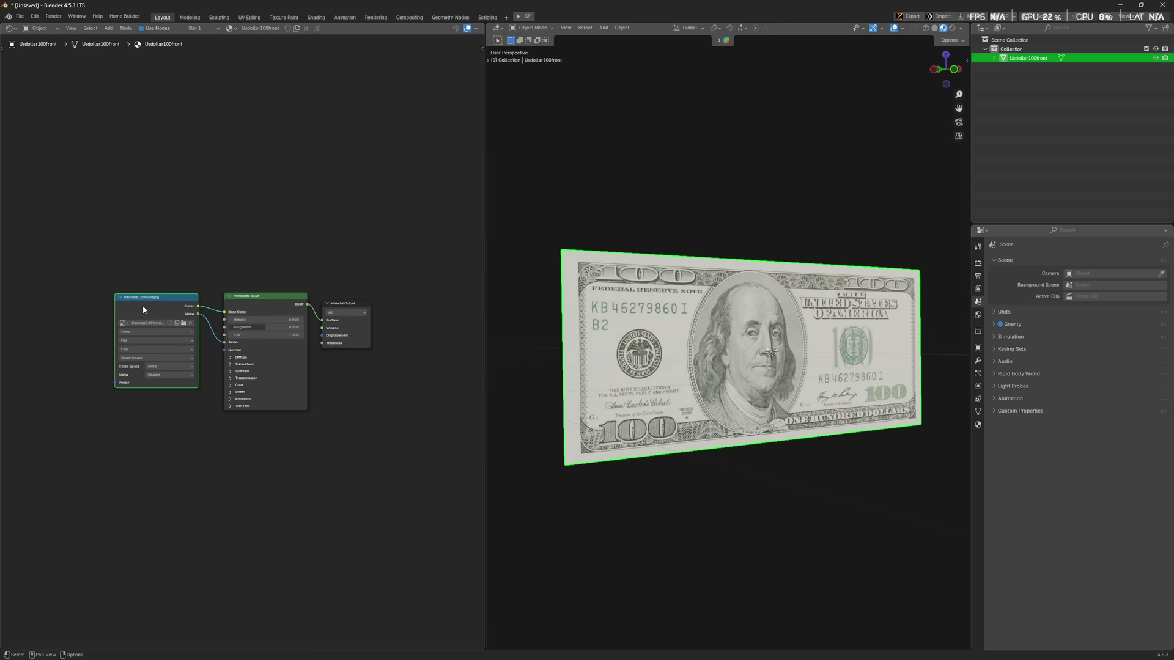
left_click_drag(143, 310, 101, 308)
key("shift+d")
left_click(107, 407)
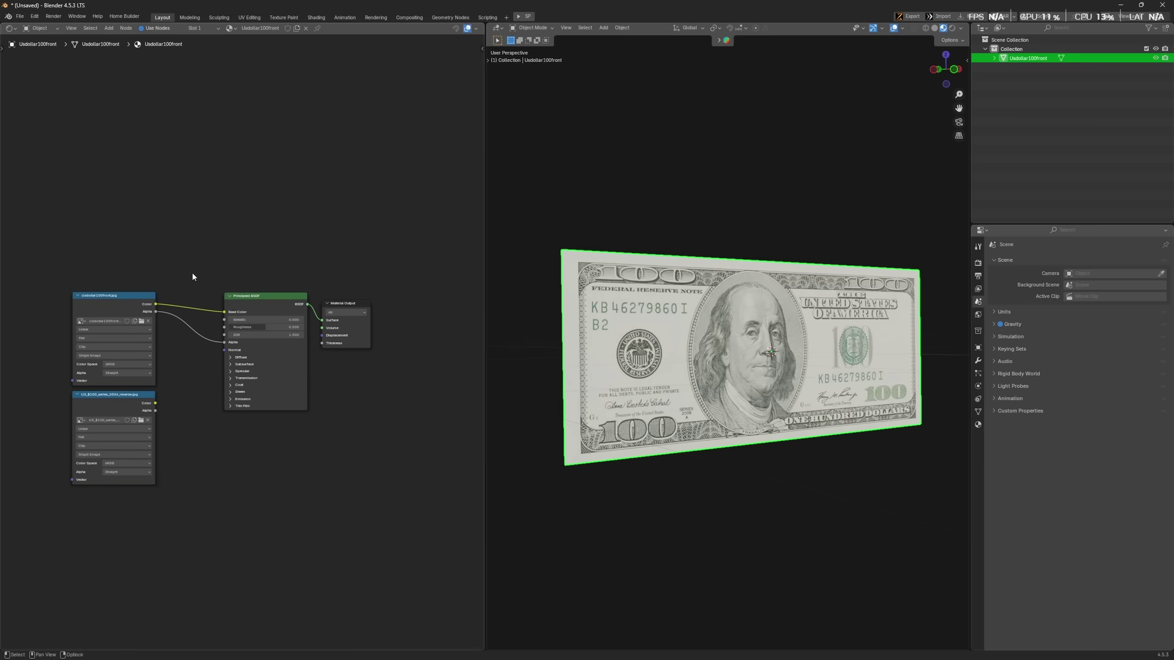
Step: Add a Mix Color node, feed the front image's color into A and the reverse image's into B, and disconnect the shader's alpha link
key("shift+a")
left_click(191, 261)
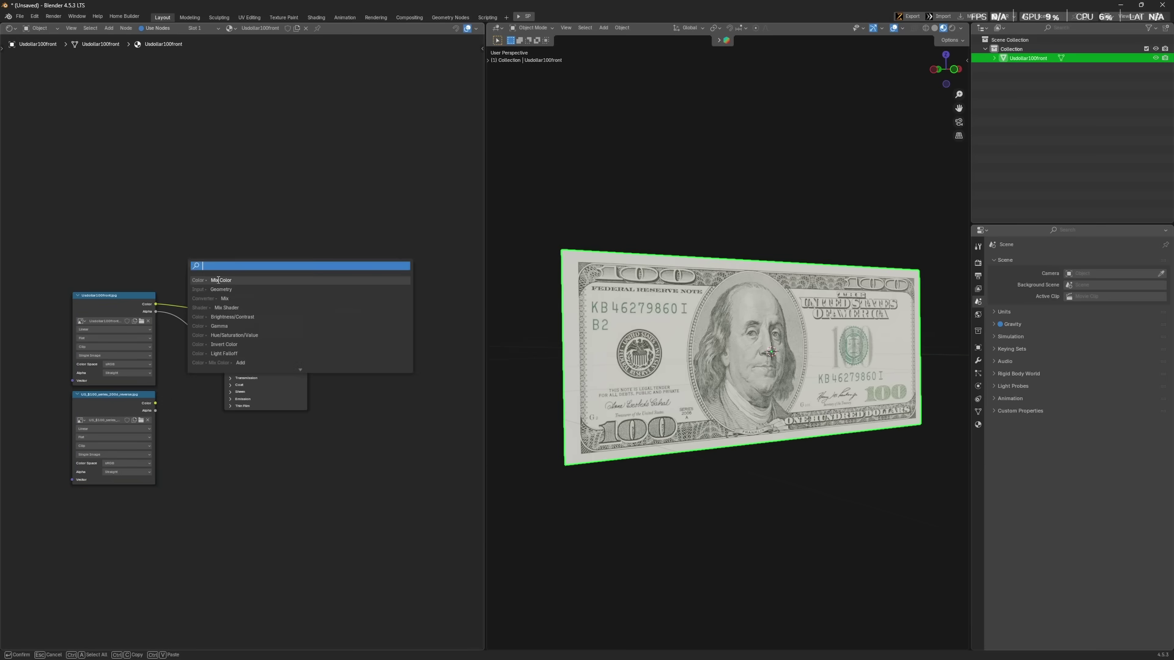
left_click(218, 280)
left_click(174, 367)
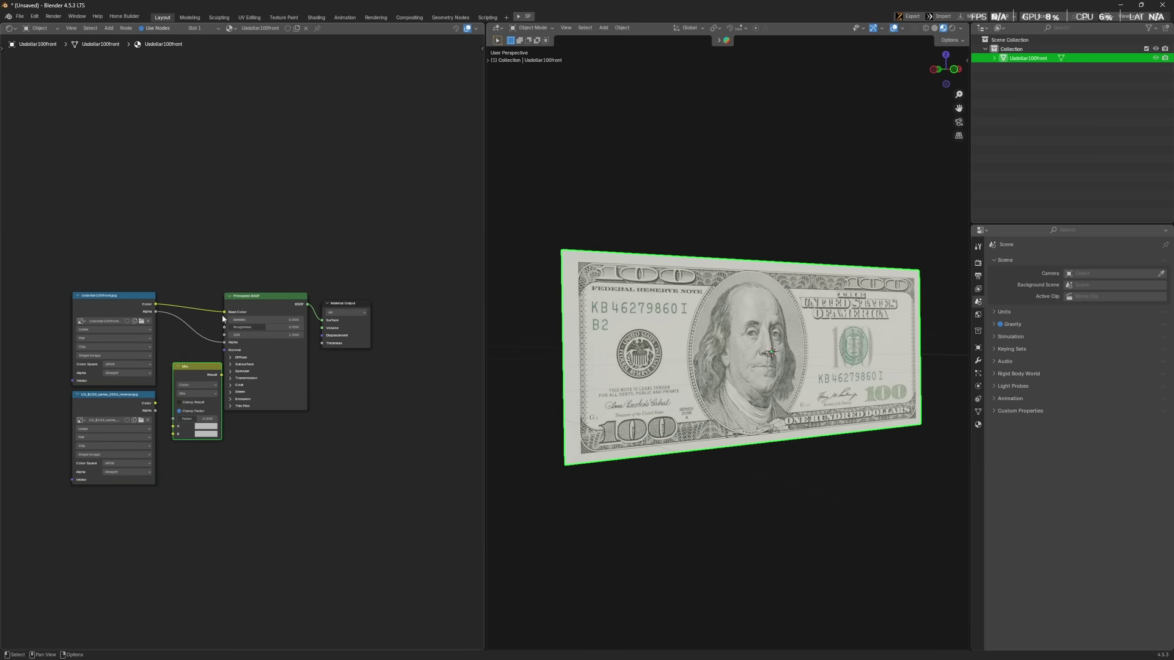
left_click_drag(224, 312, 172, 433)
left_click_drag(223, 342, 199, 335)
left_click_drag(155, 404, 175, 433)
Step: Space out the Mix and image texture nodes and connect the Mix result to the Principled BSDF Base Color
left_click_drag(191, 367, 186, 317)
left_click_drag(59, 283, 171, 520)
left_click_drag(116, 296, 69, 299)
middle_click_drag(191, 389, 255, 416)
scroll(256, 416, "up", 3)
left_click_drag(230, 341, 297, 319)
left_click_drag(211, 331, 251, 319)
left_click(232, 325)
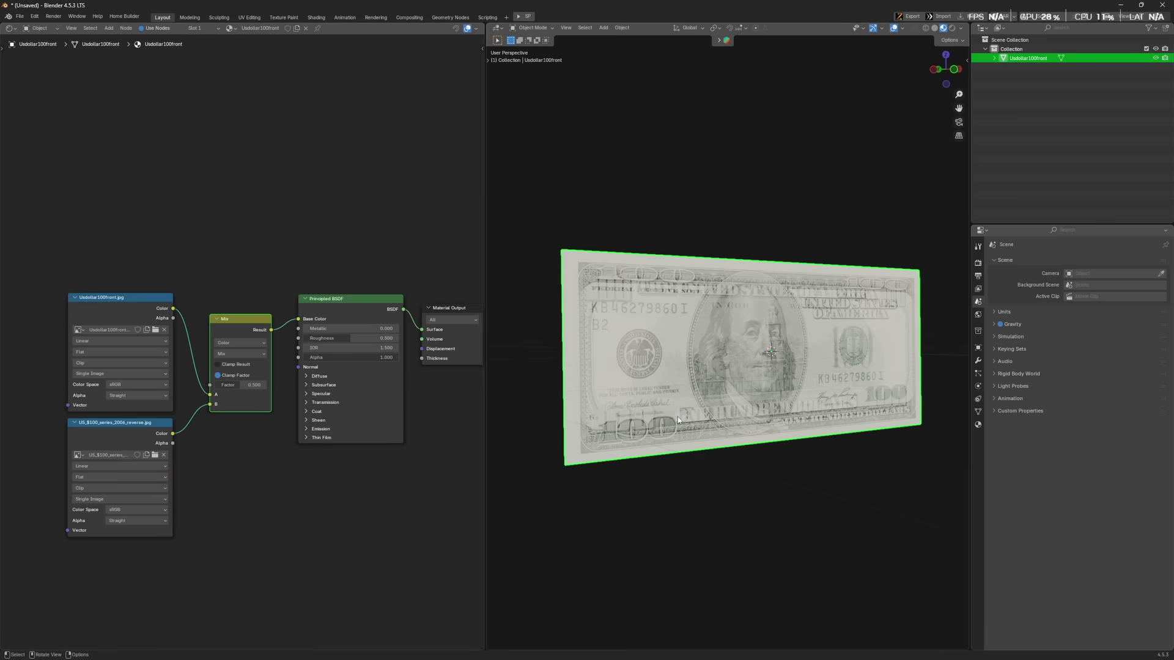
Step: Add a Geometry node above the textures and connect its Backfacing output to the Mix node's Factor
middle_click_drag(680, 418, 771, 433)
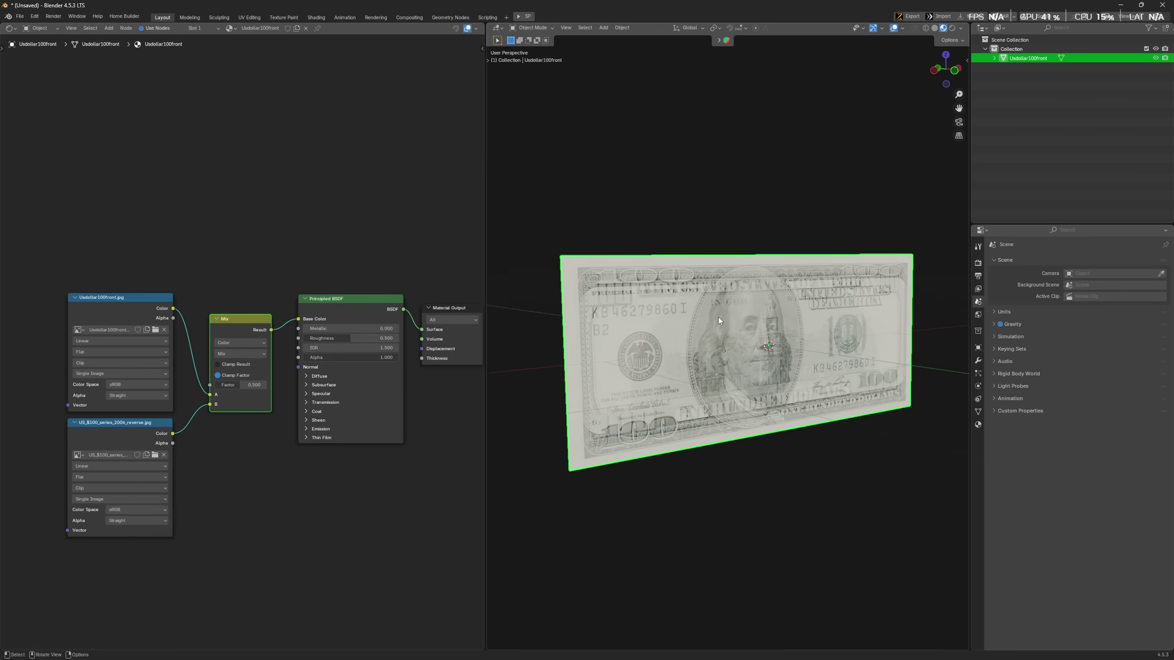
left_click(178, 214)
key("shift+a")
type("geo")
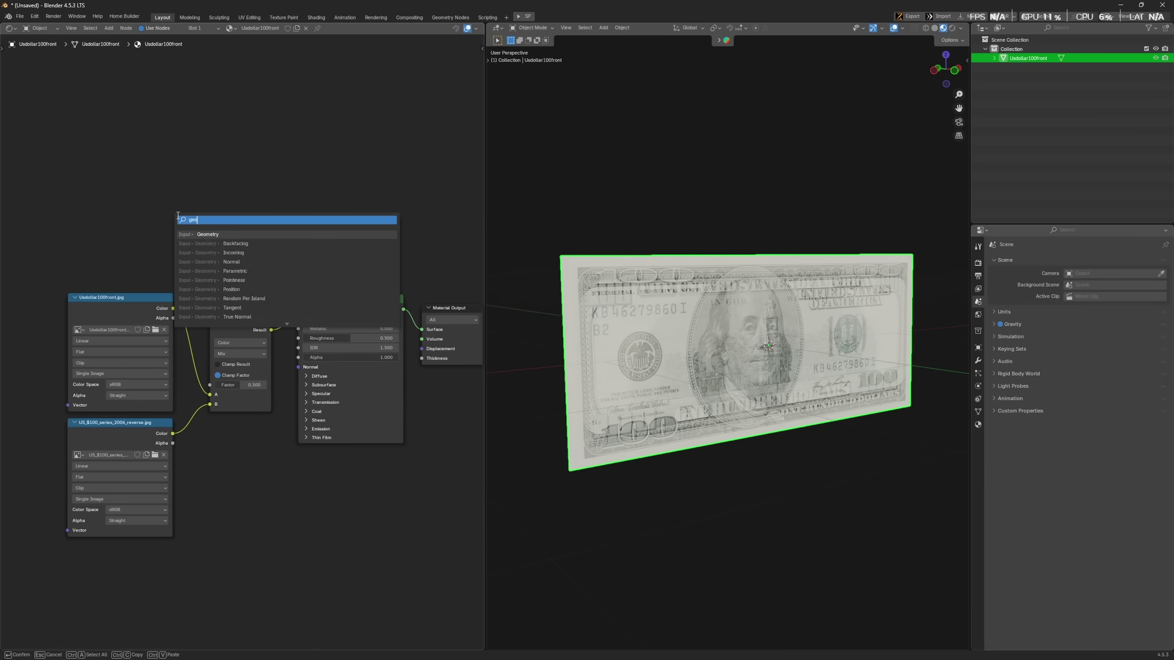
key("Return")
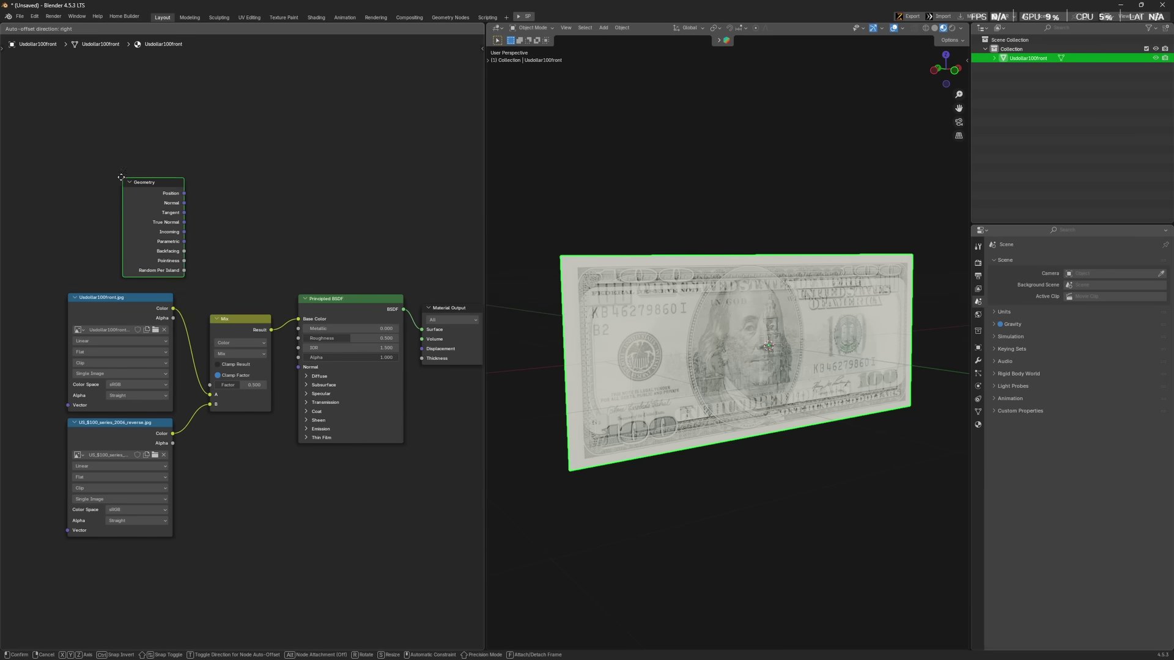
left_click(149, 238)
left_click_drag(175, 250, 209, 384)
middle_click_drag(706, 366, 784, 396)
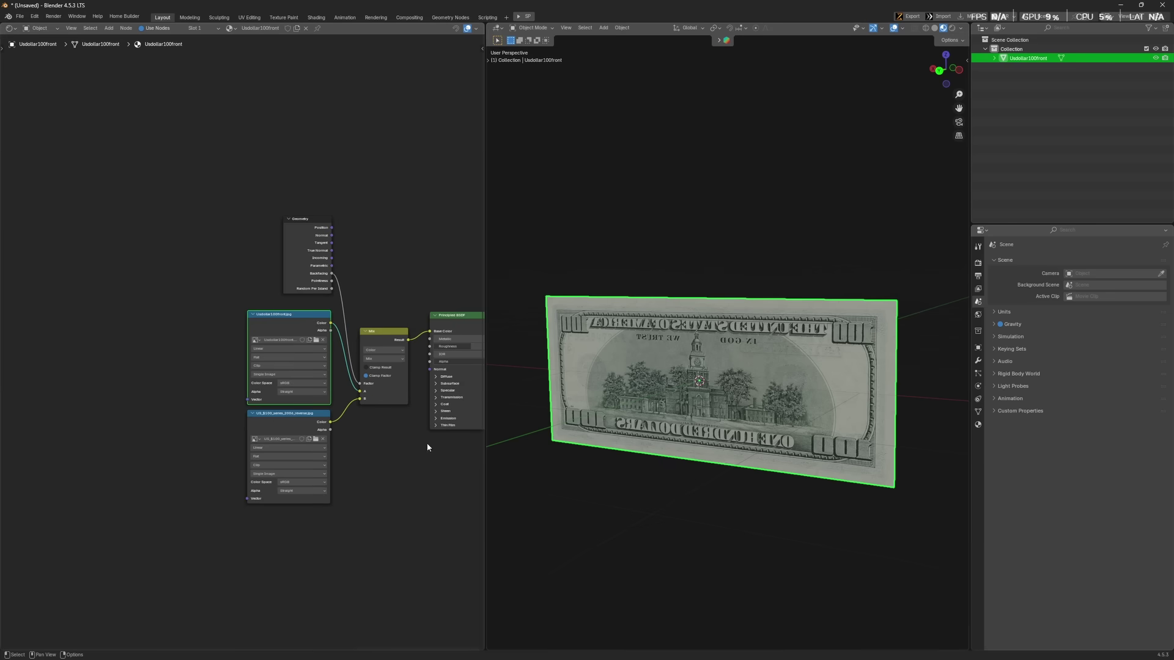
Step: Add Texture Coordinate and Mapping nodes to the reverse image texture and move both farther away from it
left_click(275, 416)
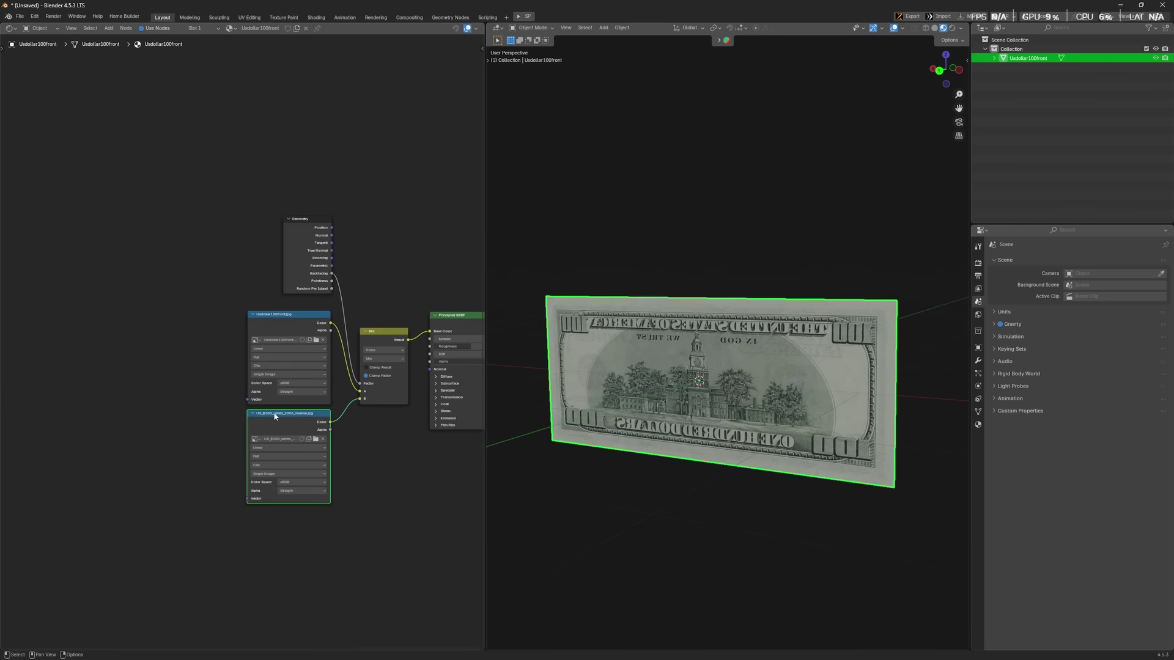
key("ctrl+t")
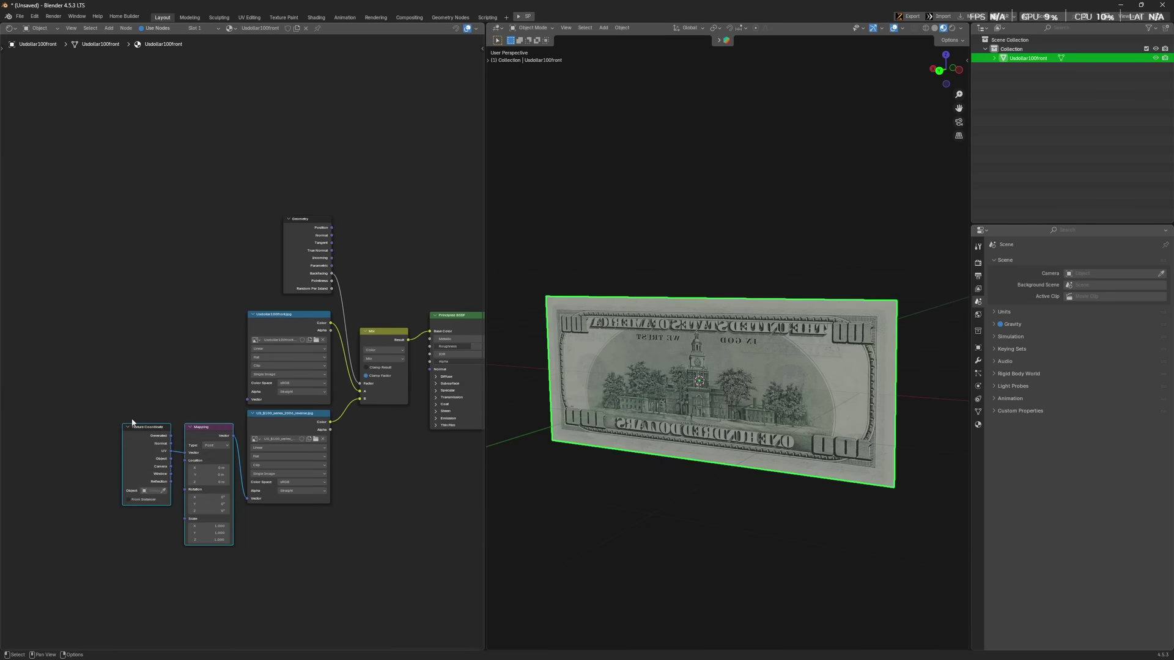
left_click_drag(107, 404, 222, 622)
left_click_drag(197, 430, 184, 415)
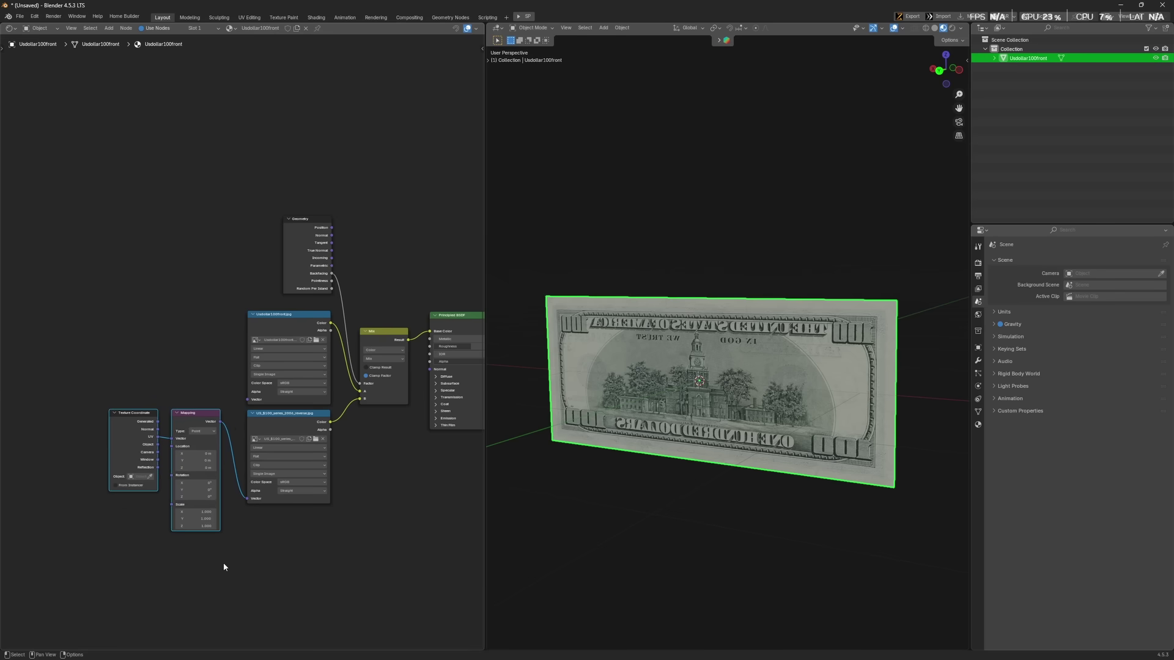
Step: Set the Mapping node's X scale to -1 to mirror the reverse image
scroll(225, 565, "up", 3)
middle_click_drag(235, 582, 272, 510)
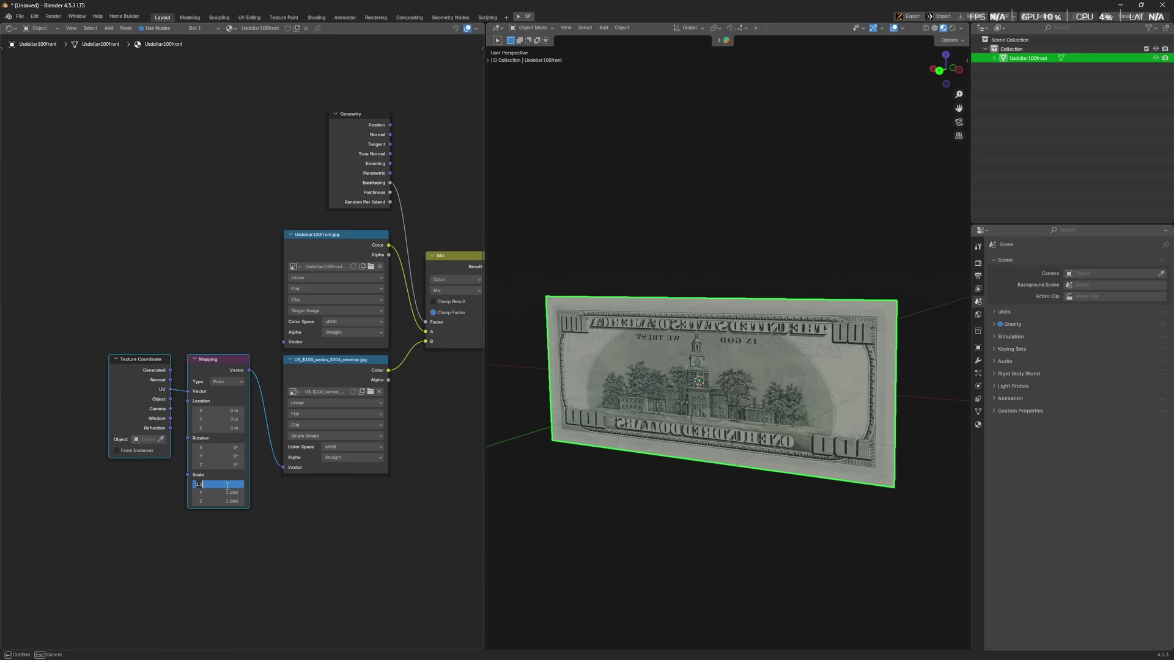
left_click(227, 486)
type("-1")
key("Return")
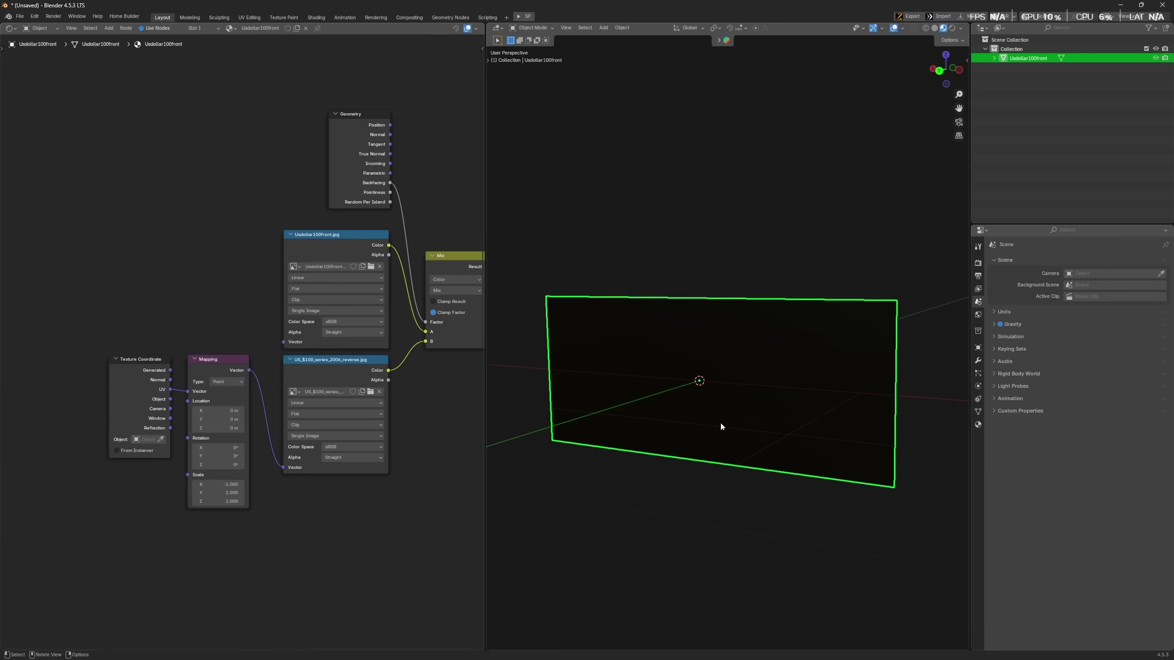
Step: Set the reverse image texture's extension mode to Repeat
scroll(367, 468, "up", 2)
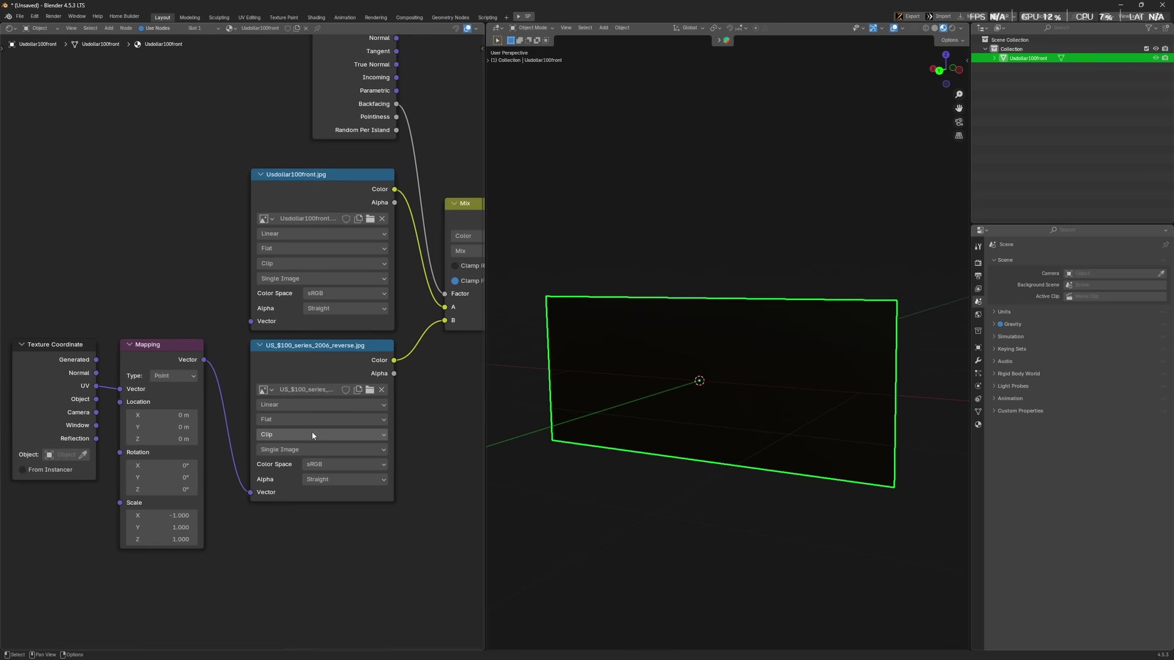
left_click(317, 435)
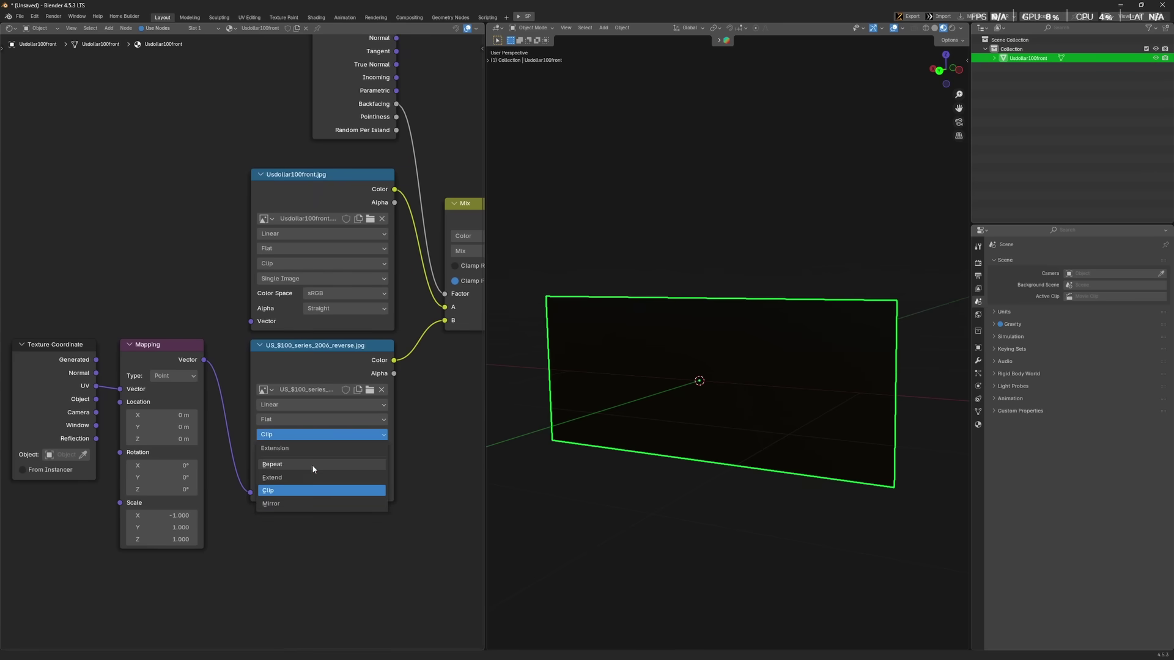
left_click(312, 464)
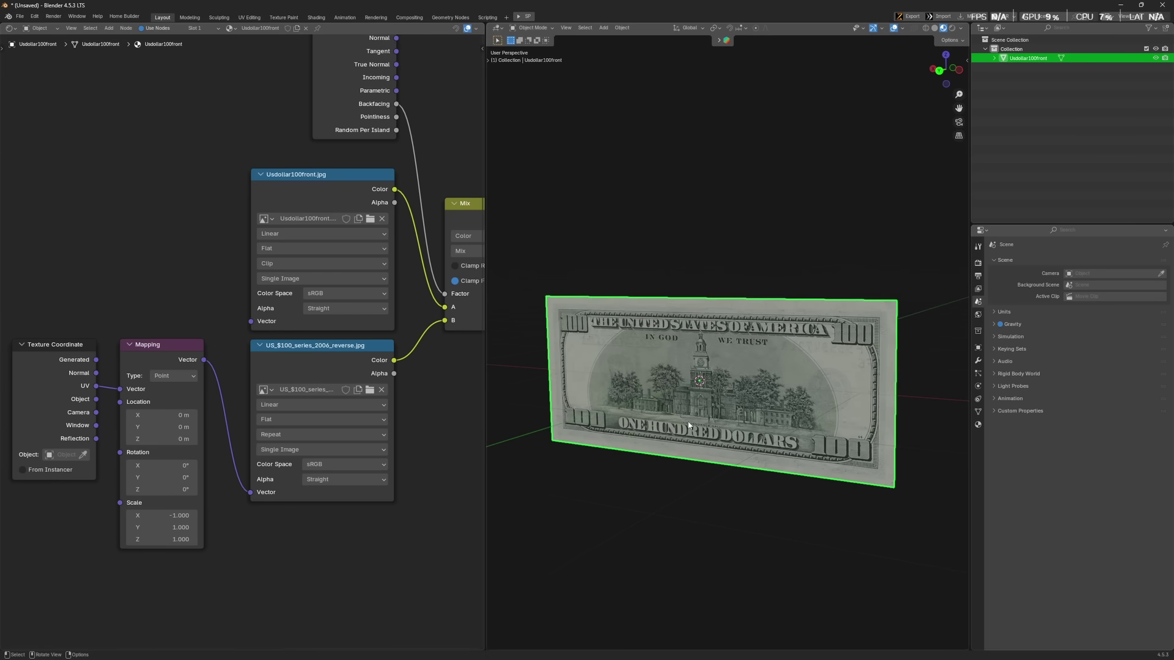
Step: Set the Principled BSDF metallic to 1.000, roughness to about 0.71 and specular IOR Level to about 0.09
left_click(698, 526)
middle_click_drag(698, 525, 660, 533)
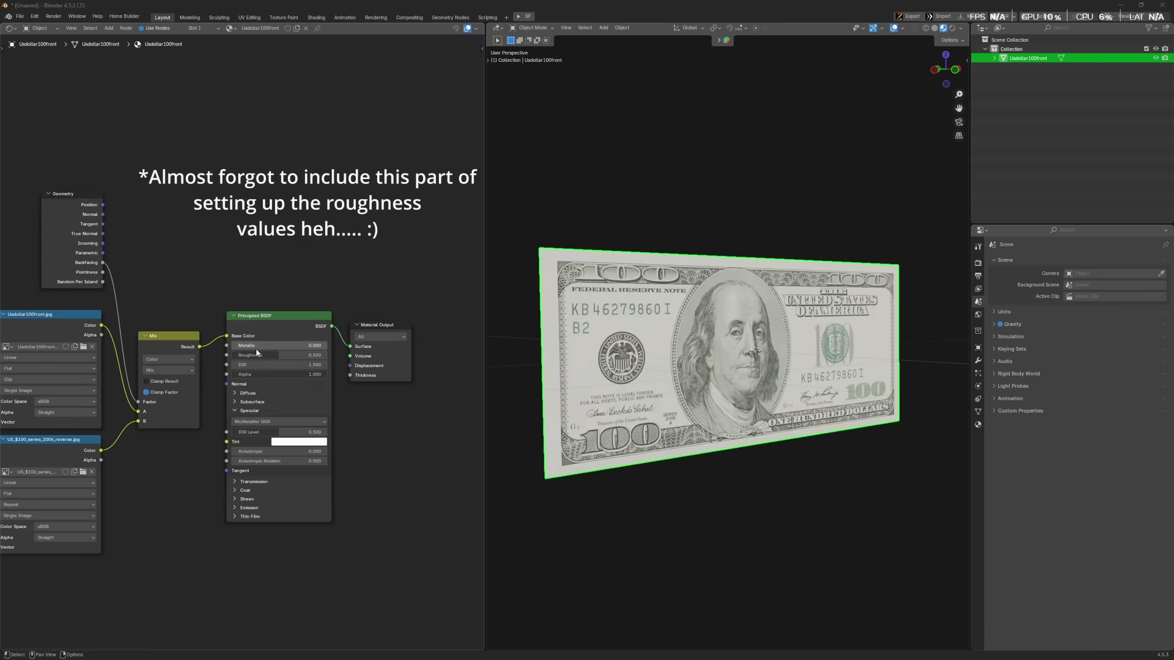
left_click_drag(315, 355, 311, 354)
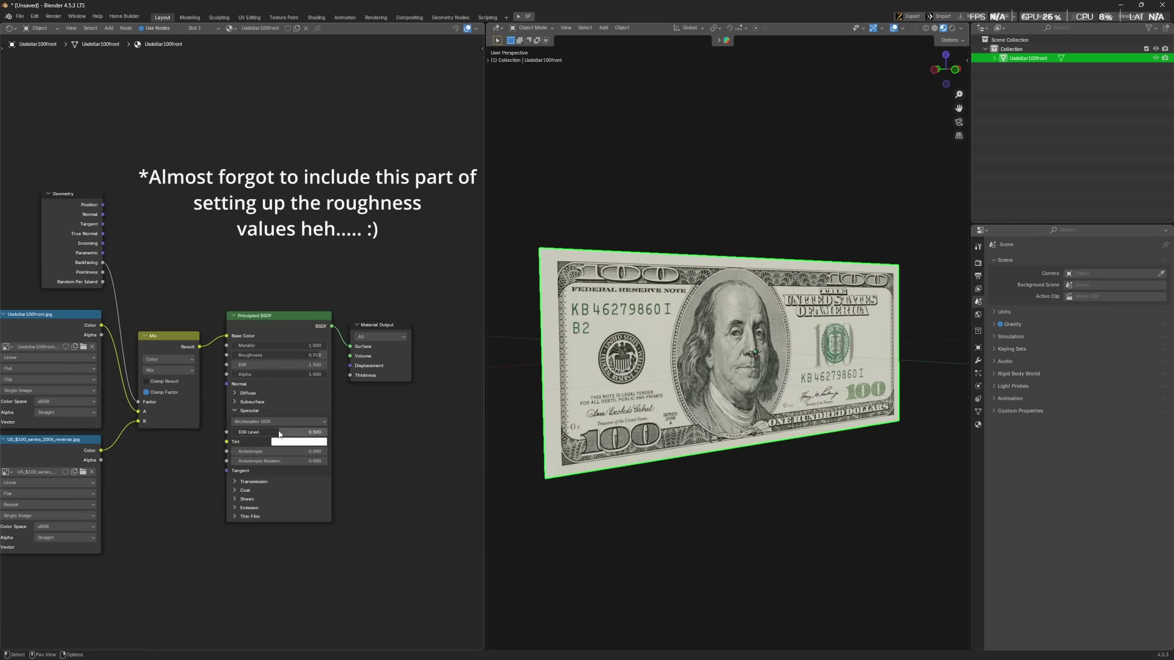
left_click_drag(299, 432, 269, 431)
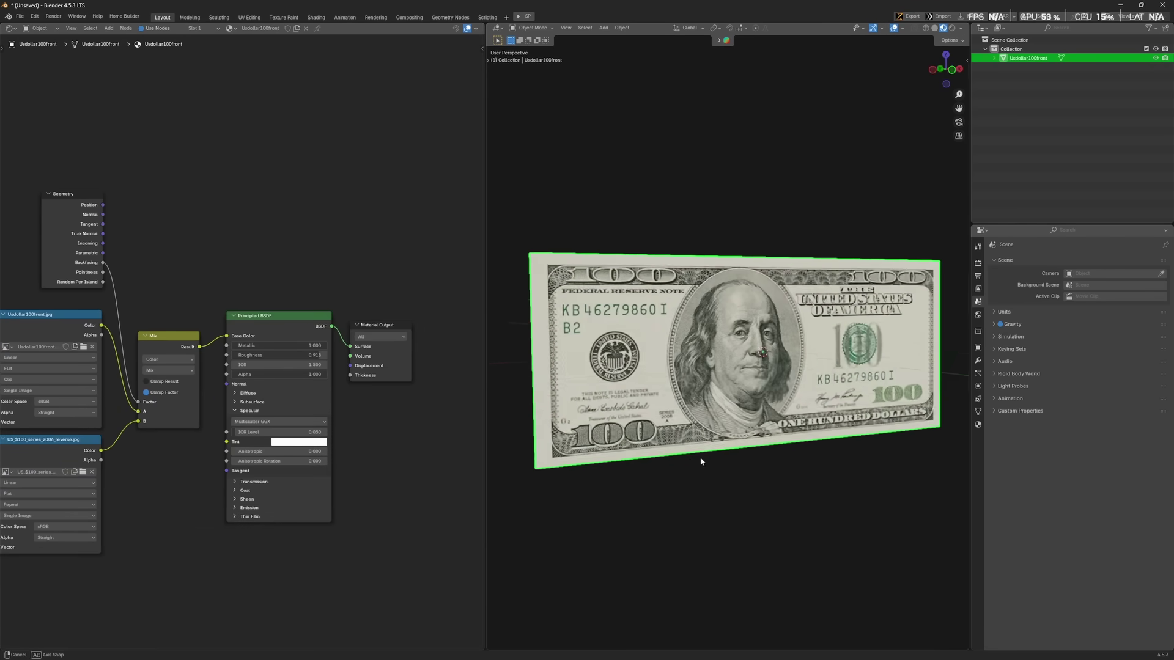
scroll(700, 456, "down", 2)
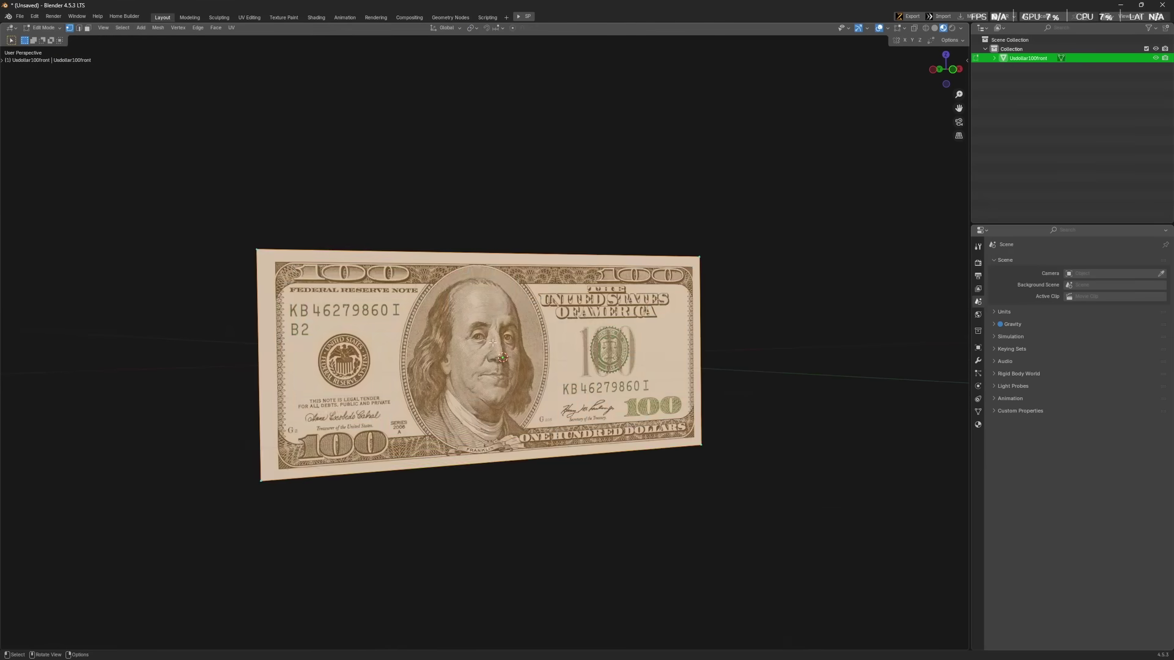
Step: Add about 60 evenly spaced vertical loop cuts along the length of the bill plane in solid shading
key("Tab")
key("z")
key("Tab")
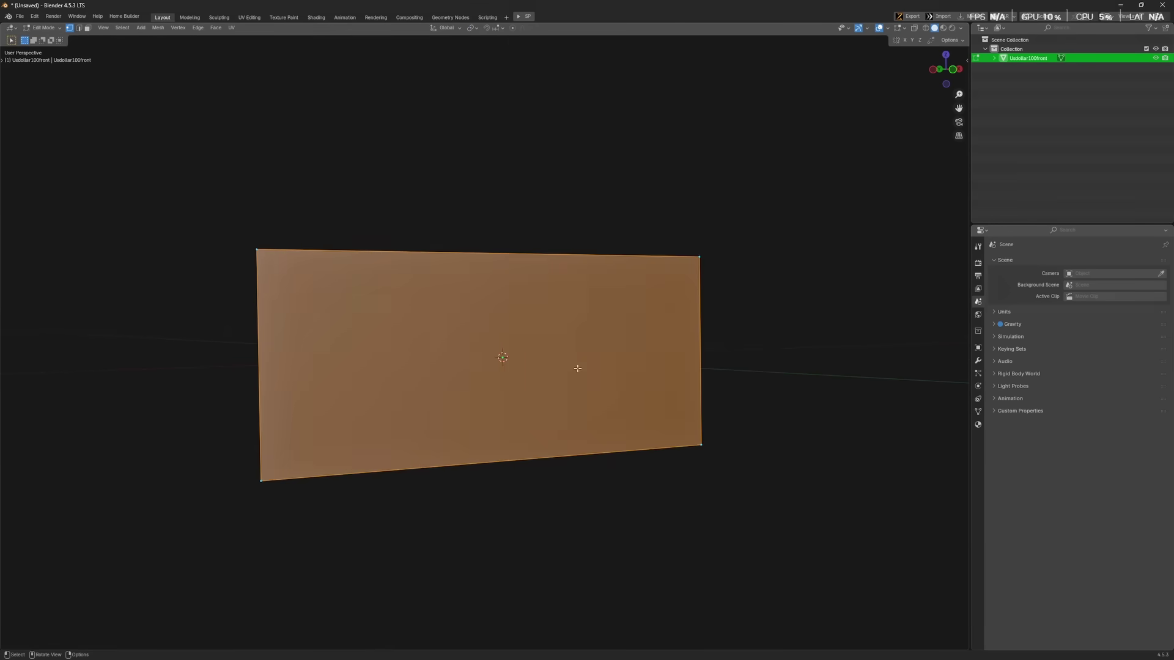
key("ctrl+r")
scroll(497, 259, "up", 20)
scroll(498, 260, "up", 20)
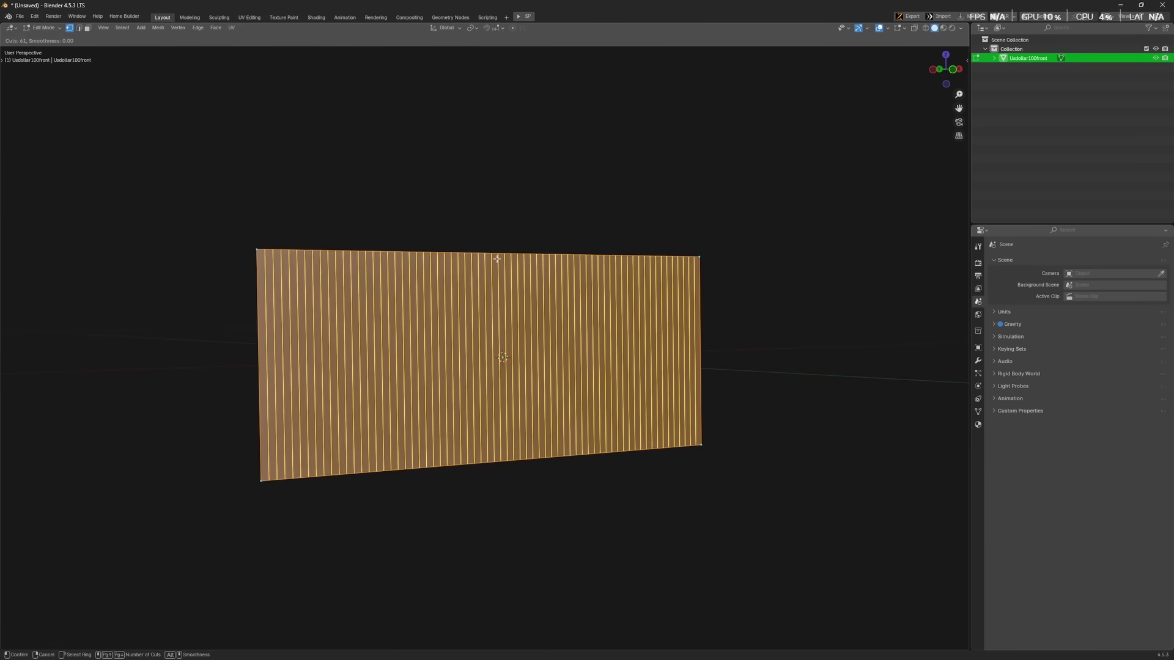
left_click(497, 259)
right_click(498, 259)
scroll(502, 330, "down", 3)
middle_click_drag(512, 355, 505, 383)
scroll(505, 383, "up", 3)
Step: Return to Object Mode and hide the subdivided bill plane
left_click(711, 490)
key("Tab")
key("h")
Step: Add a Logarithmic spiral curve at the world origin and open its creation settings
middle_click_drag(617, 319, 638, 372)
key("shift+a")
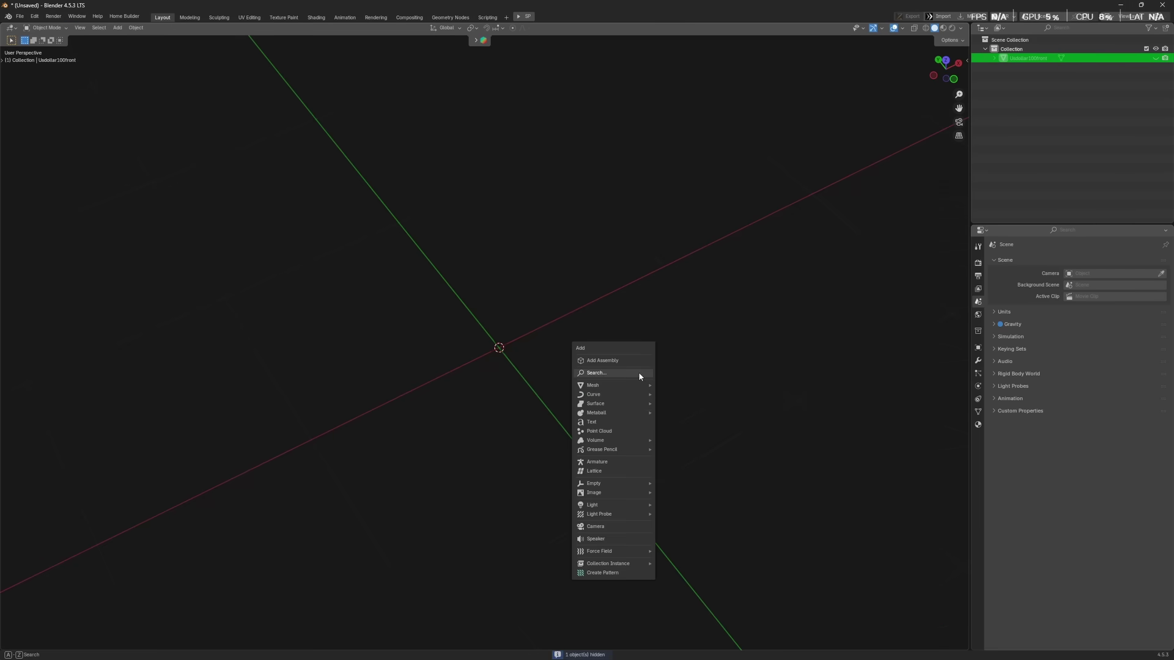
mouse_move(653, 393)
mouse_move(690, 338)
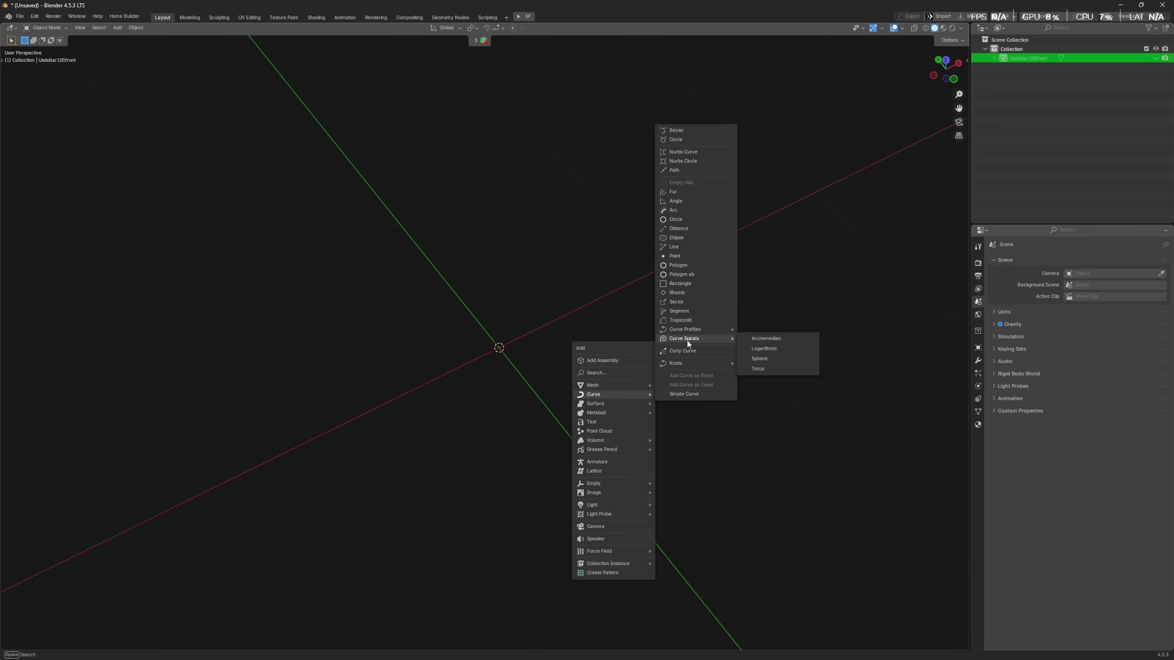
left_click(783, 351)
left_click(49, 643)
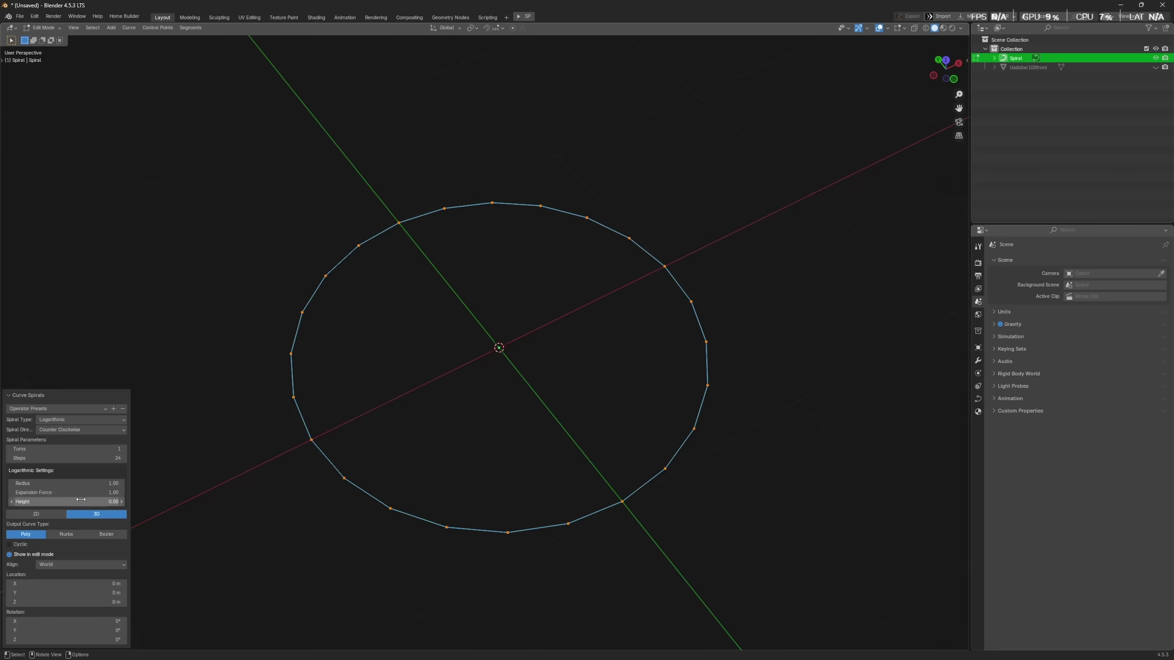
Step: Set the logarithmic spiral to 2 turns with more steps, and reduce its radius and expansion force to below 1
left_click_drag(80, 484, 1045, 454)
right_click(1032, 486)
left_click_drag(92, 448, 1033, 483)
left_click_drag(92, 493, 1033, 491)
left_click_drag(92, 493, 1037, 492)
left_click(123, 449)
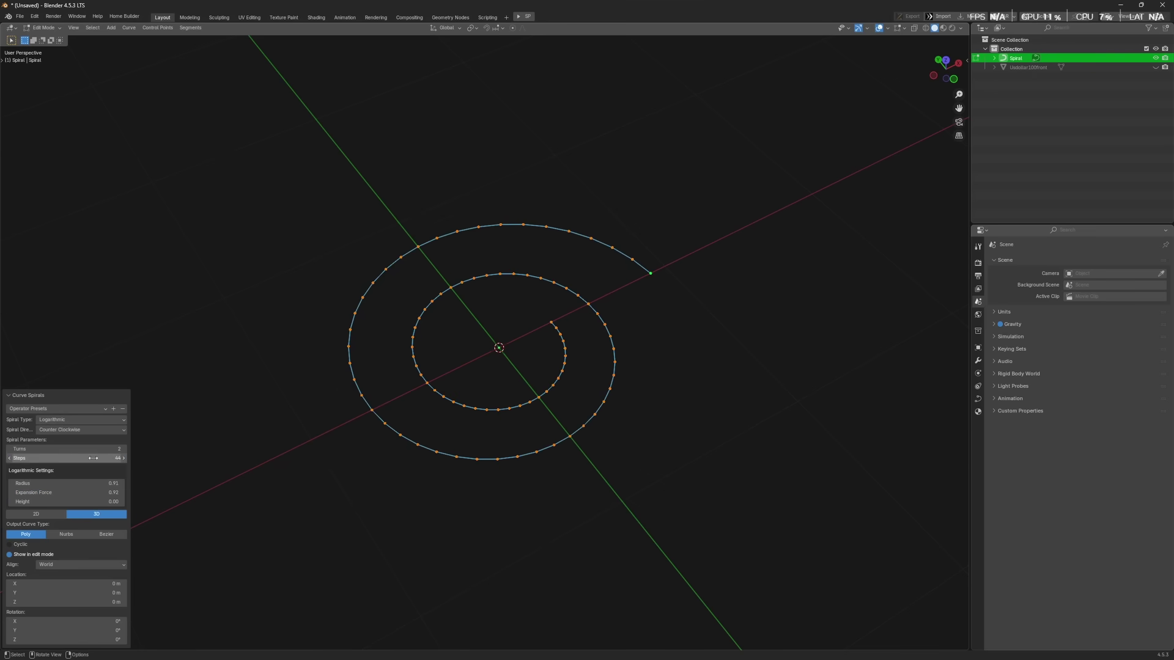
left_click_drag(93, 483, 1035, 482)
left_click_drag(92, 492, 1039, 490)
Step: Return to Object Mode, reveal the hidden bill plane, and display the selected bill in Material Preview shading
left_click(501, 545)
middle_click_drag(500, 545, 486, 511)
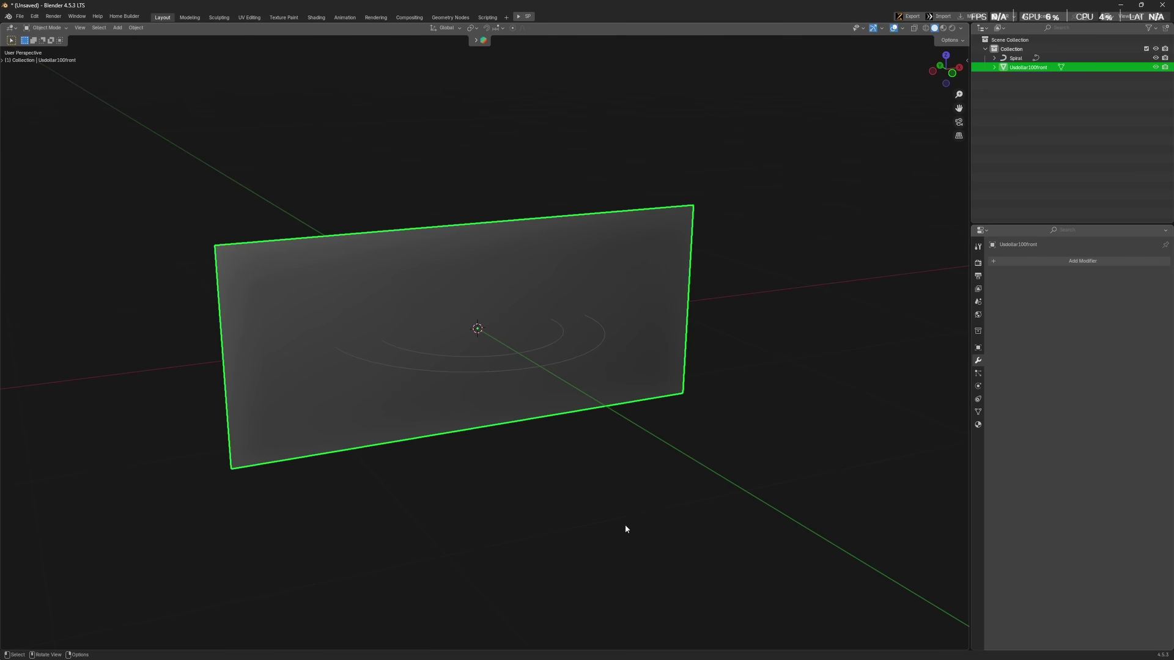
middle_click_drag(623, 530, 592, 483)
left_click(562, 405)
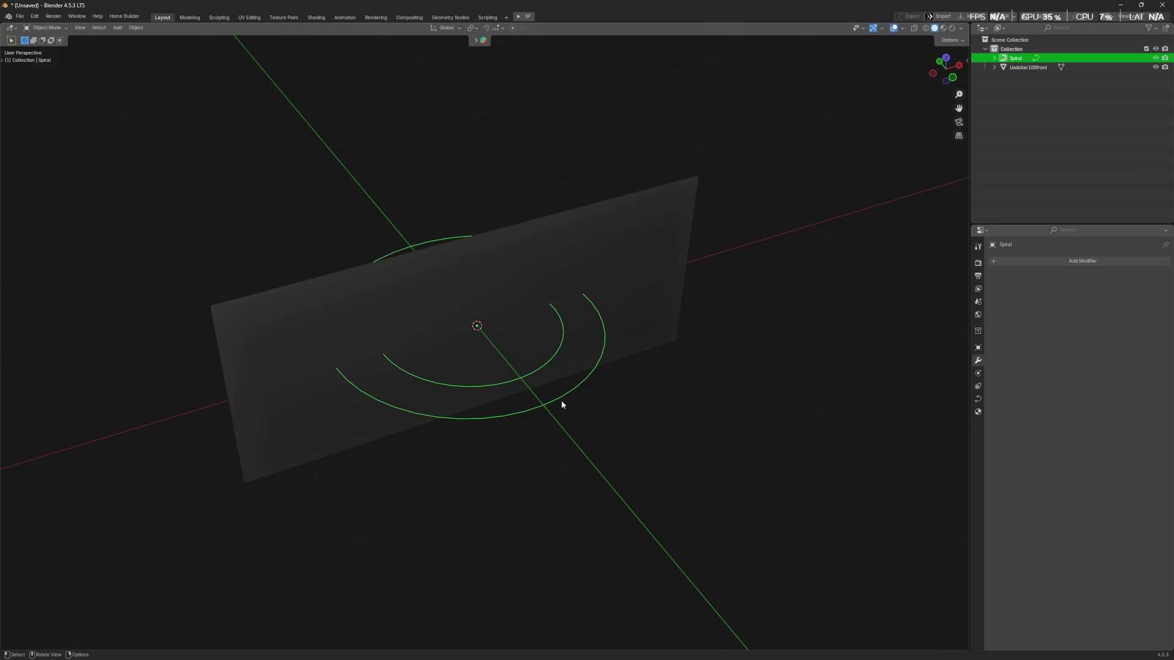
left_click(605, 261)
key("KP_7")
left_click(629, 428)
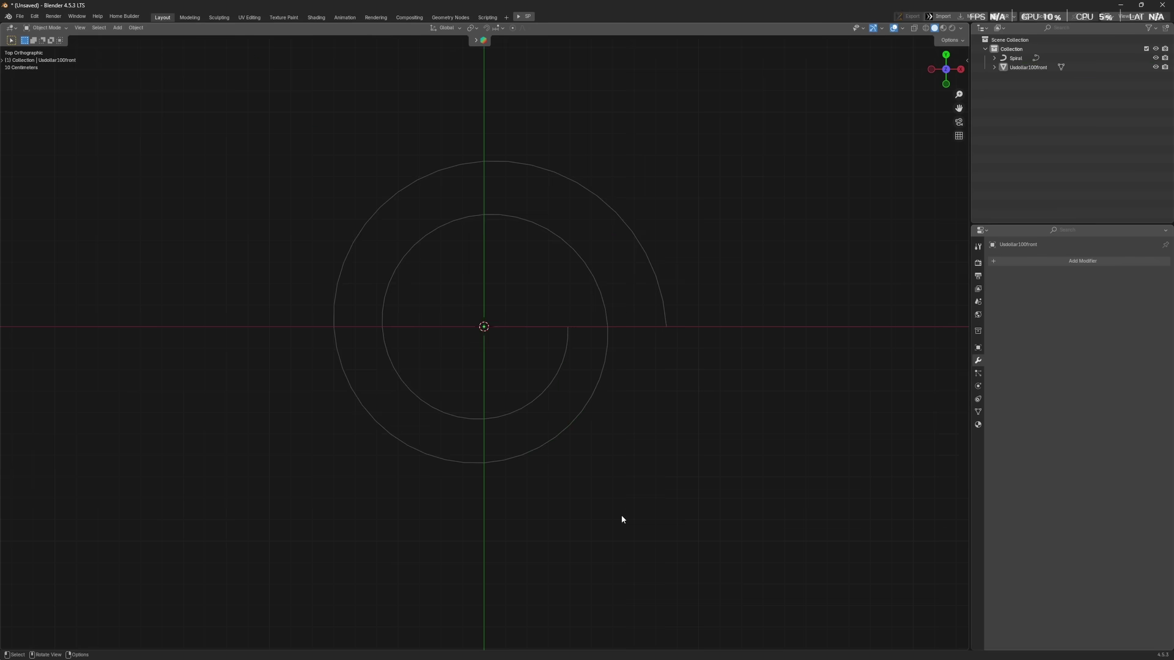
middle_click_drag(621, 519, 673, 393)
left_click(639, 327)
key("z")
left_click(794, 398)
Step: Add a Curve modifier to the bill with the spiral as curve object and X as deform axis
left_click(1056, 262)
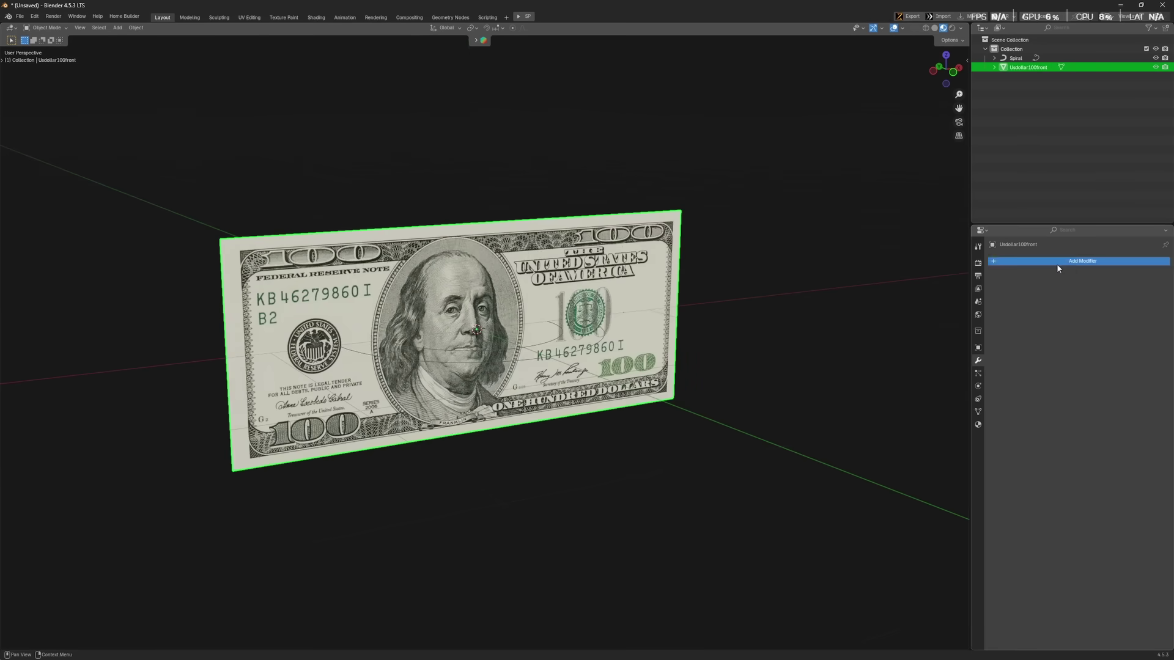
left_click(1037, 268)
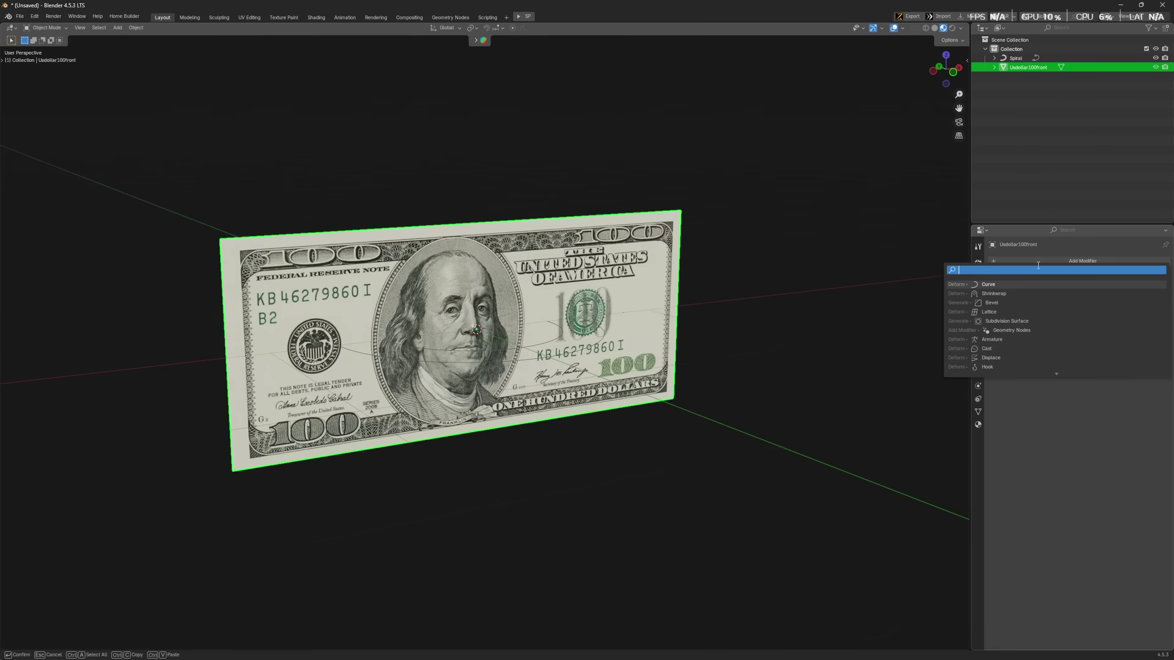
type("cur")
left_click(1051, 284)
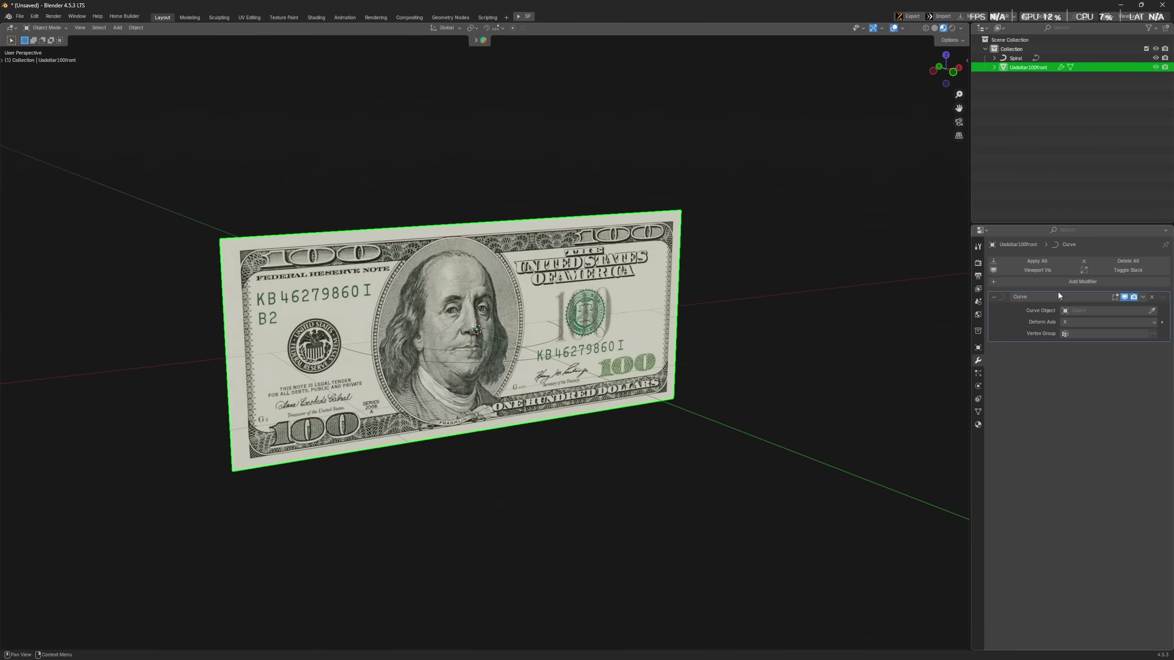
left_click(1151, 310)
left_click(548, 348)
left_click(640, 502)
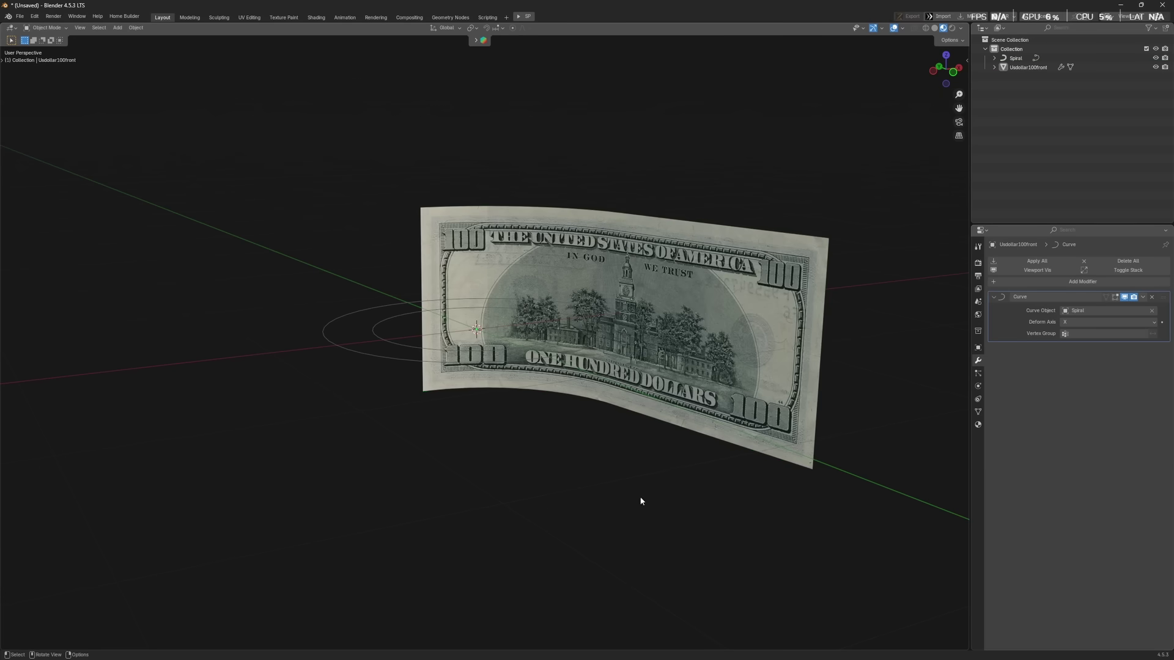
left_click(1071, 322)
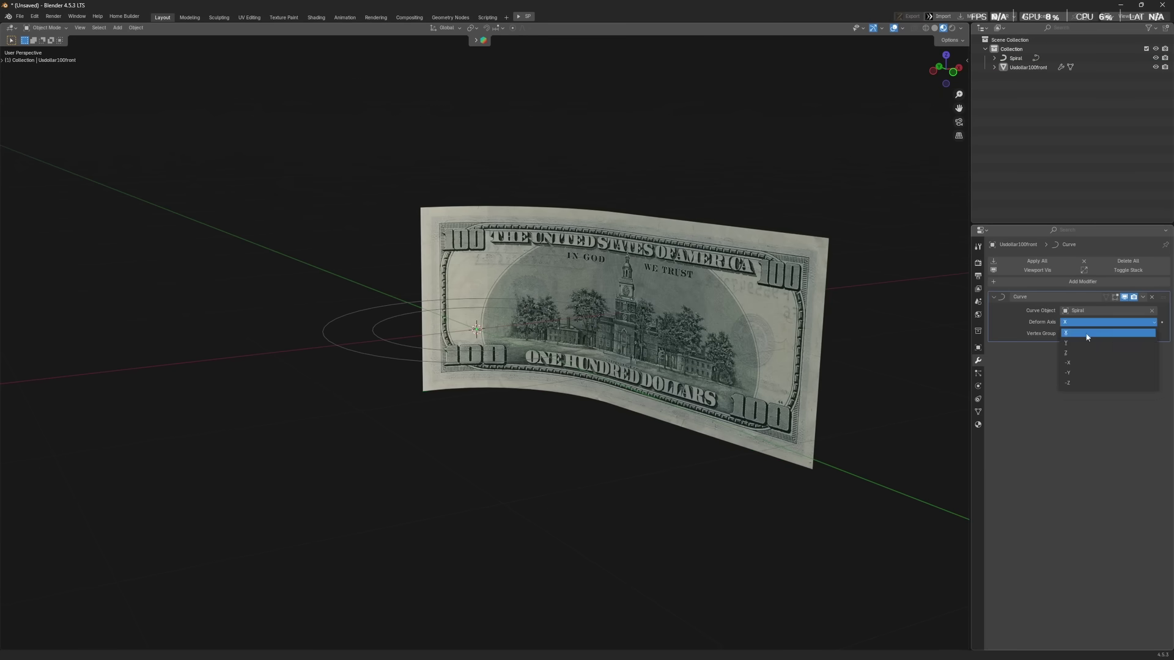
left_click(1088, 334)
middle_click_drag(511, 387, 542, 443)
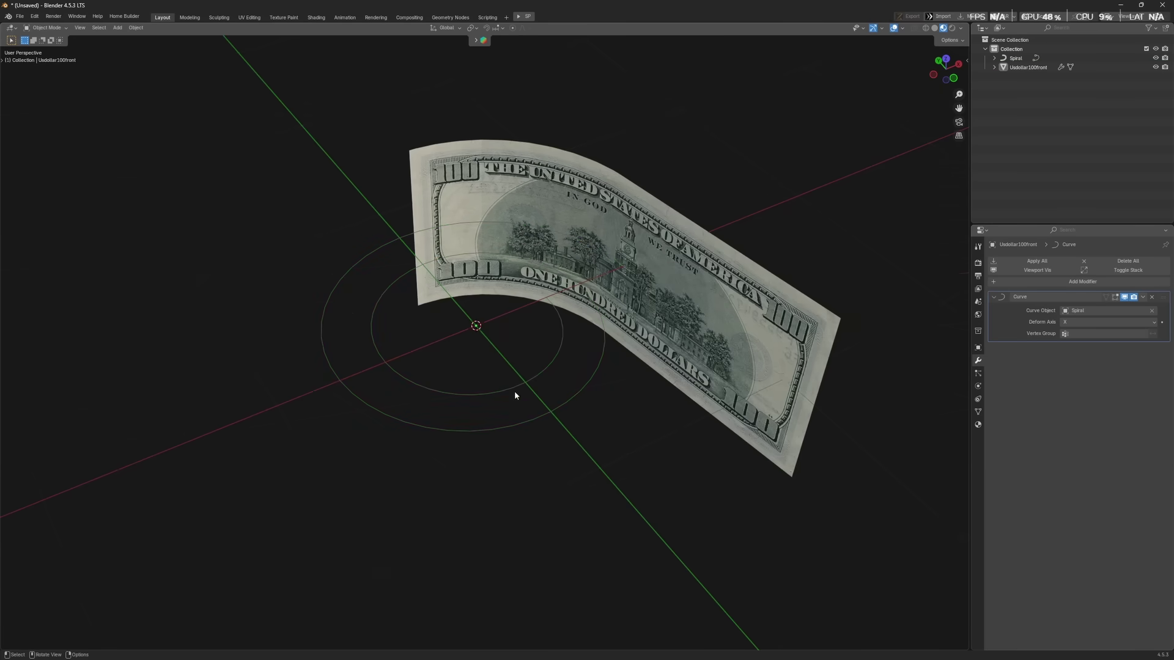
Step: Scale the spiral curve down to under half its size in the wireframe top view
left_click(577, 329)
key("KP_7")
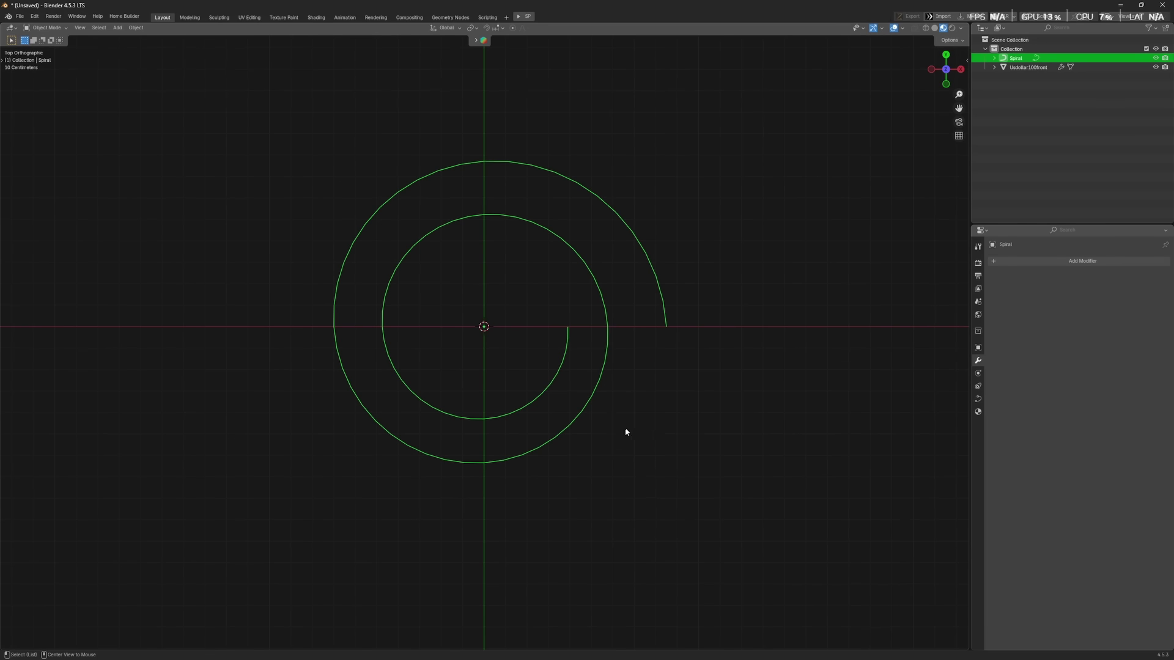
key("z")
left_click(505, 414)
key("b")
left_click_drag(684, 433, 733, 435)
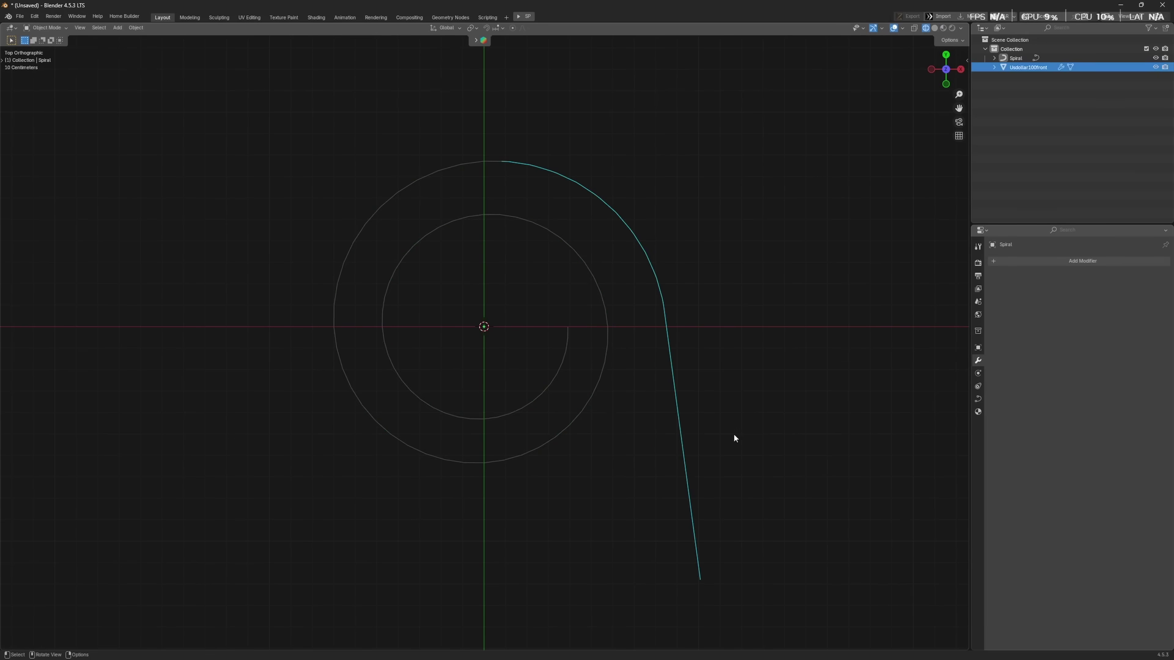
left_click(599, 397)
key("s")
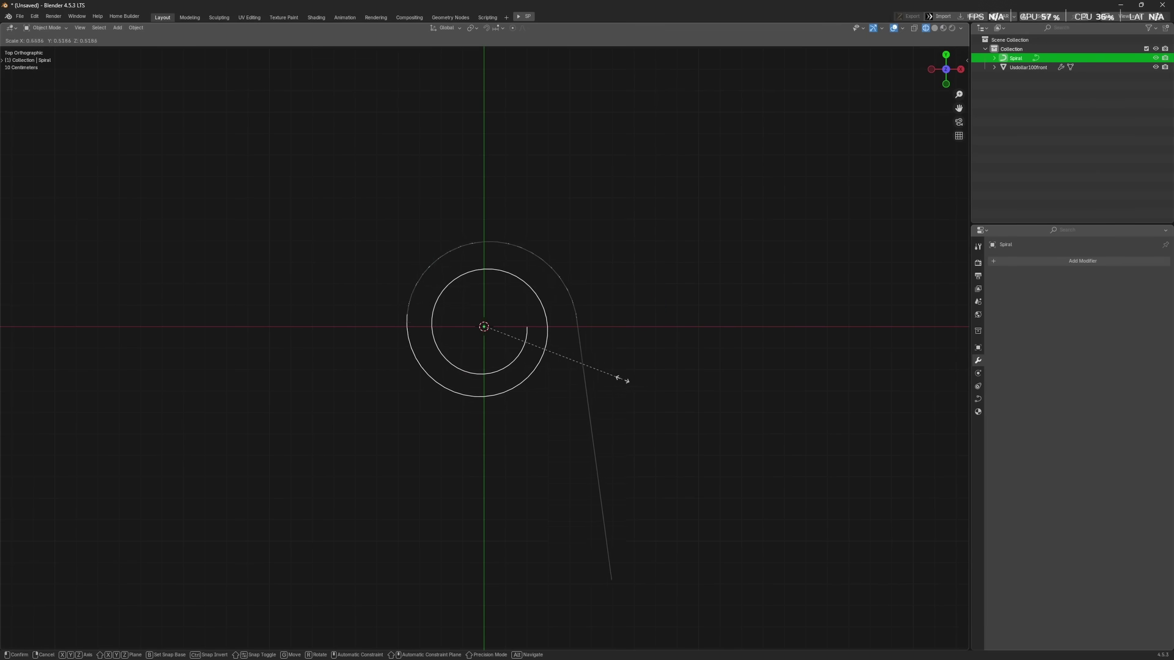
left_click(588, 350)
Step: Move the bill about 1.21 m along the global X axis so it rolls onto the spiral
left_click(575, 417)
key("g")
key("x")
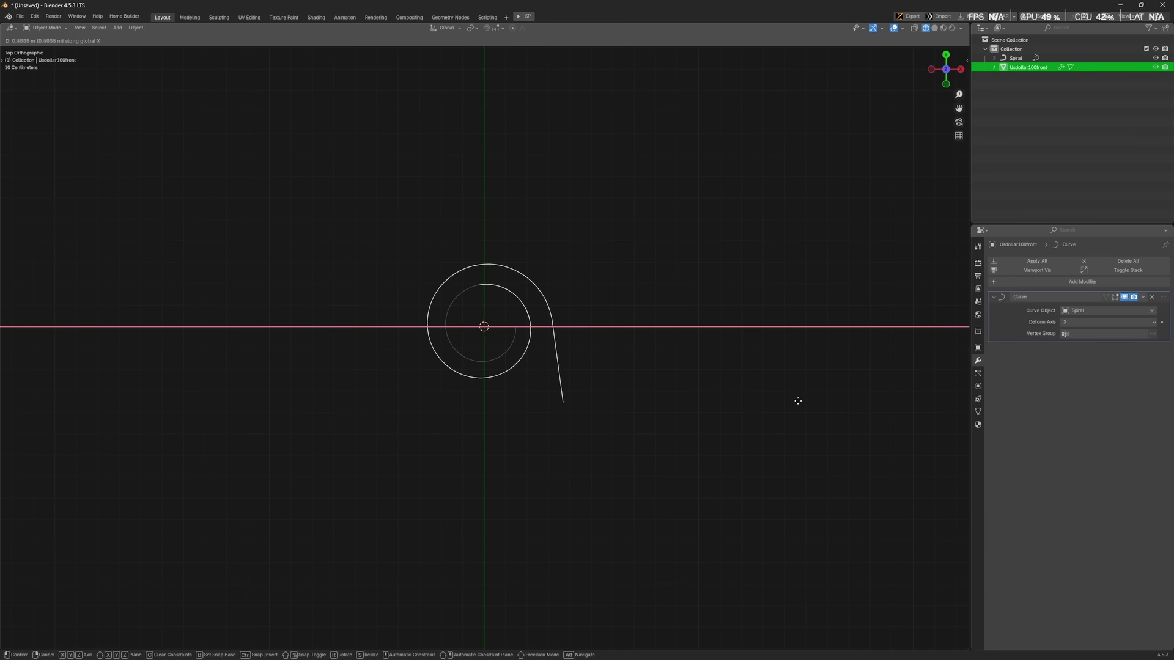
left_click(871, 358)
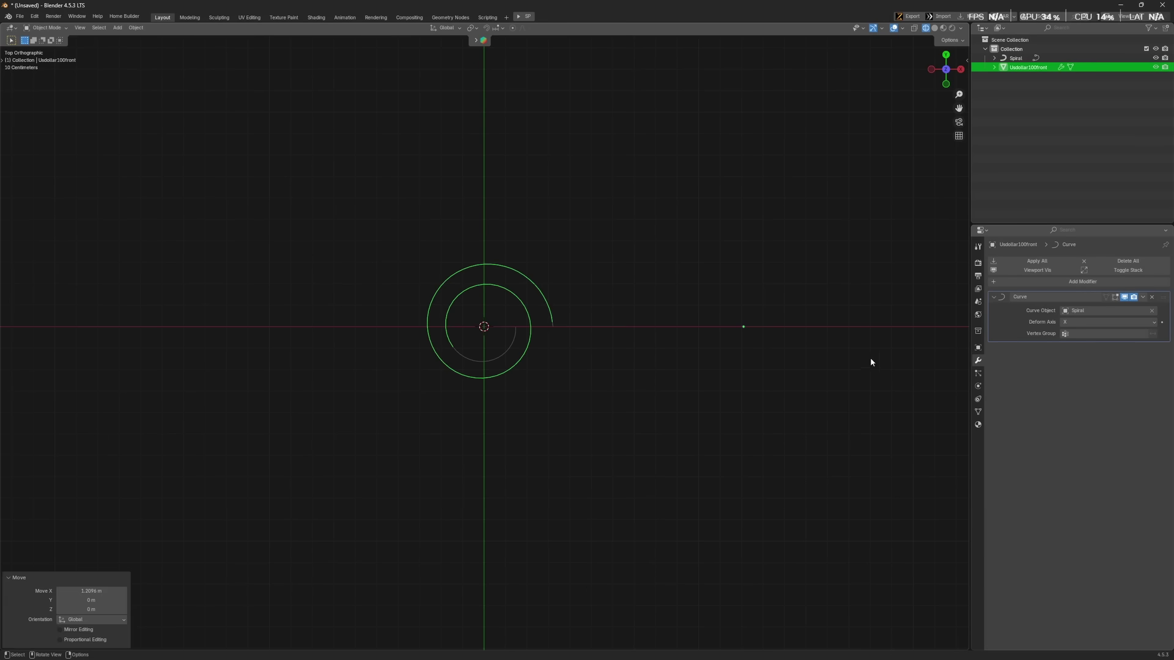
Step: Return to Material Preview shading and apply Shade Auto Smooth to the rolled bill
left_click(676, 409)
key("z")
left_click(669, 462)
mouse_move(622, 617)
middle_mouse_down()
mouse_move(636, 524)
mouse_move(758, 518)
mouse_move(667, 547)
middle_mouse_up()
scroll(676, 546, "up", 2)
middle_click_drag(682, 547, 490, 463, "shift")
left_click(490, 464)
right_click(489, 399)
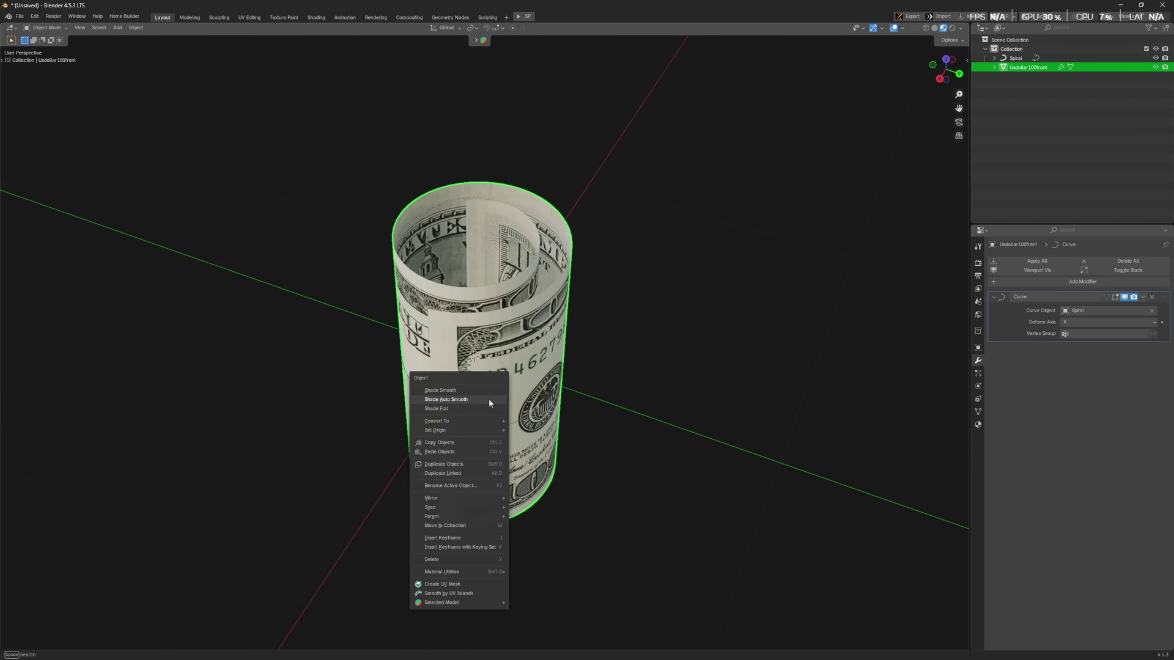
left_click(489, 399)
left_click(524, 571)
middle_click_drag(524, 572, 706, 535)
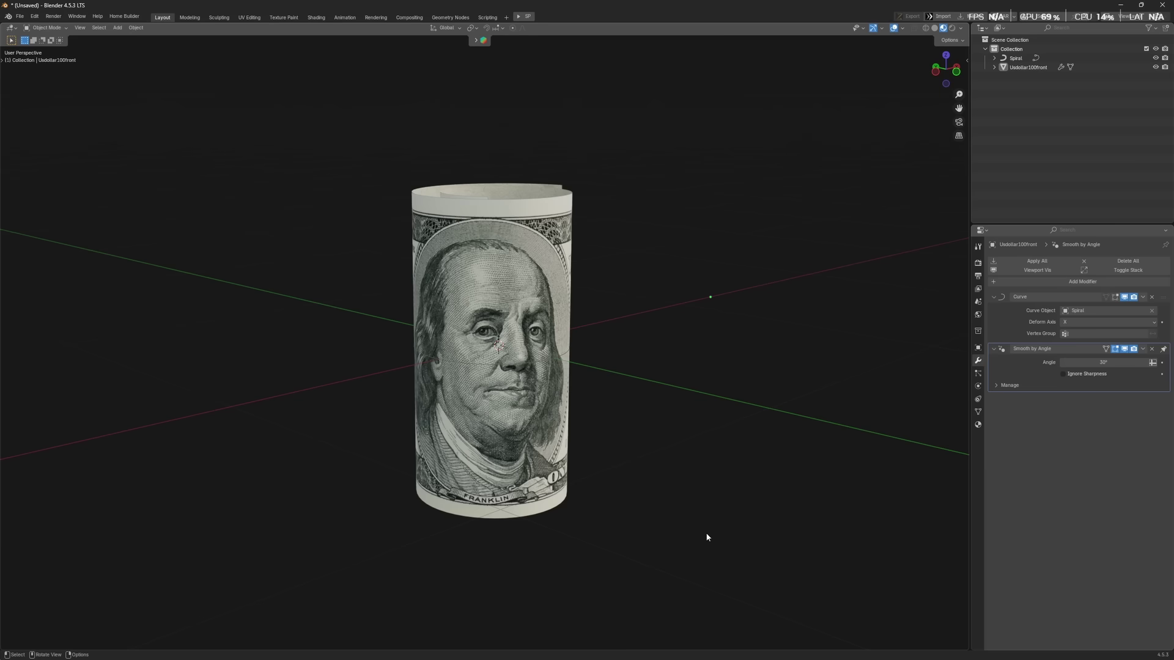
Step: Add a Plain Axes empty at the world origin and an Array modifier to the rolled bill
key("shift+a")
left_click(723, 447)
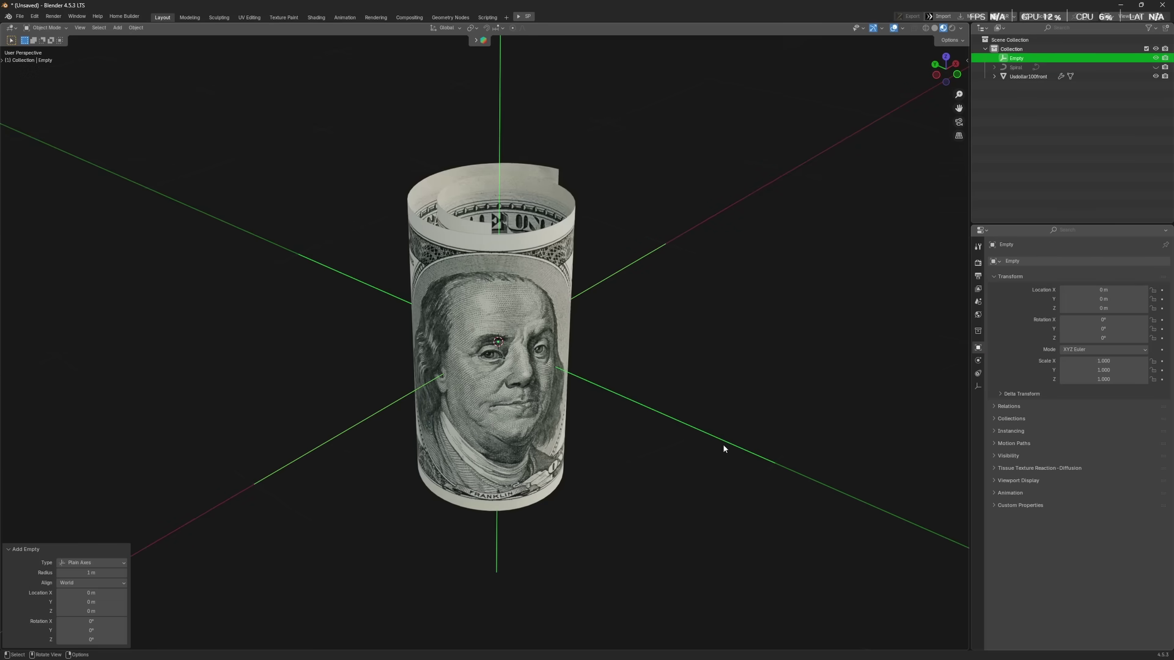
left_click(512, 299)
left_click(993, 348)
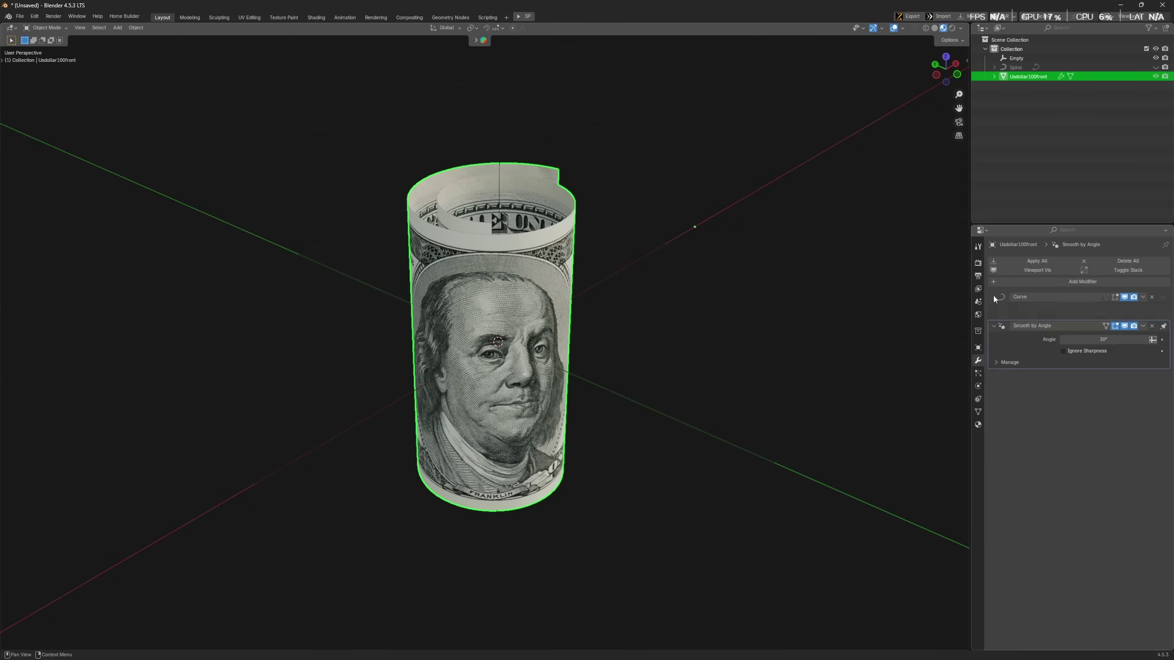
left_click(993, 296)
key("shift+a")
type("arr")
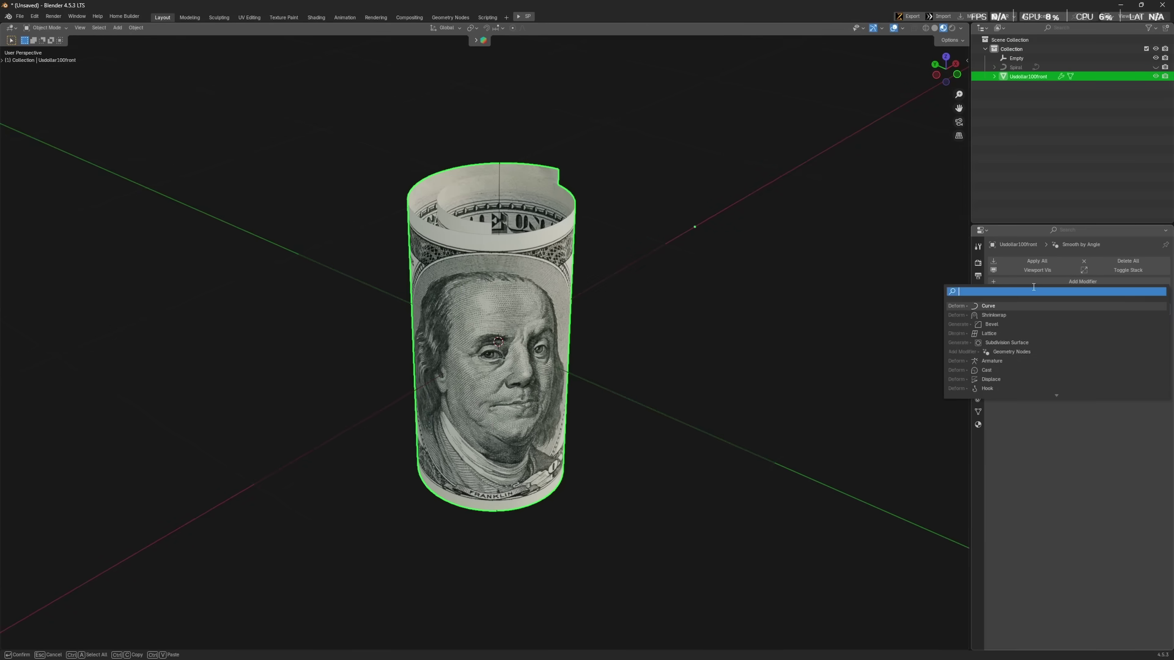
left_click(1005, 307)
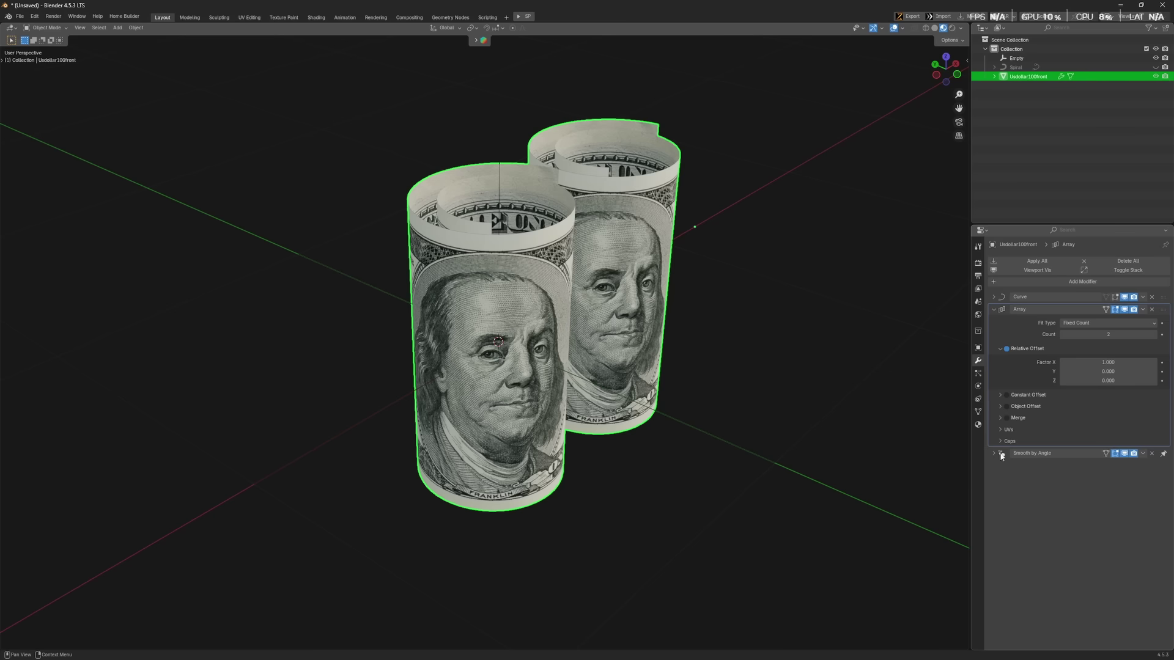
Step: Enable Object Offset in the bill's Array modifier and assign the empty as its offset object
left_click(1006, 406)
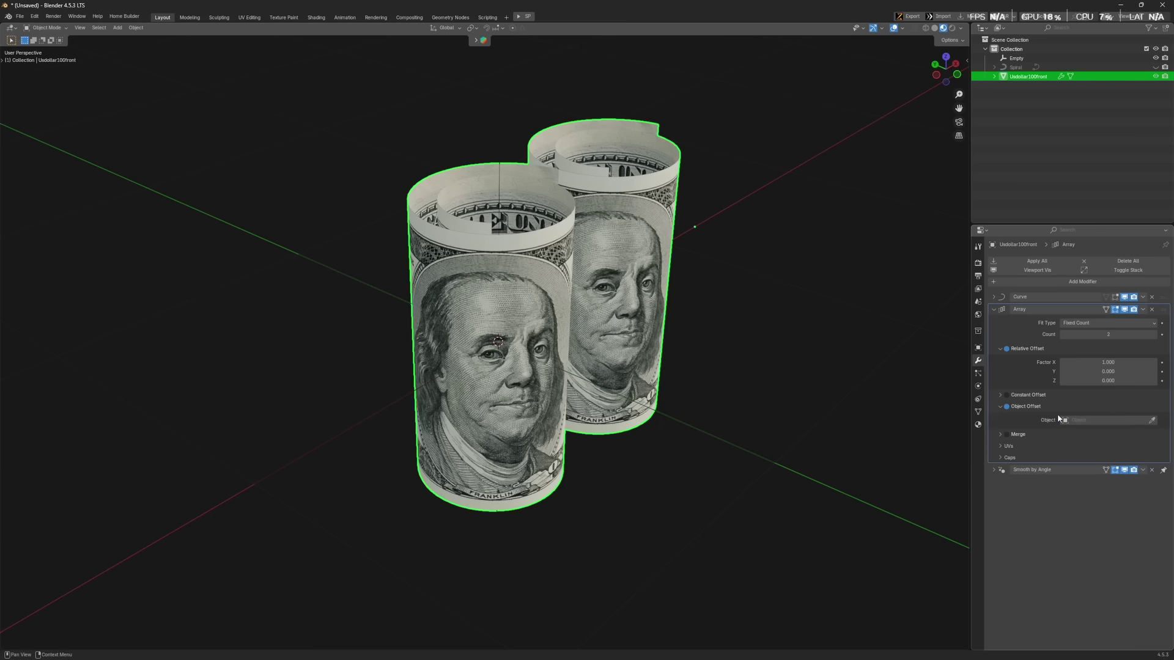
left_click(1152, 420)
left_click(503, 143)
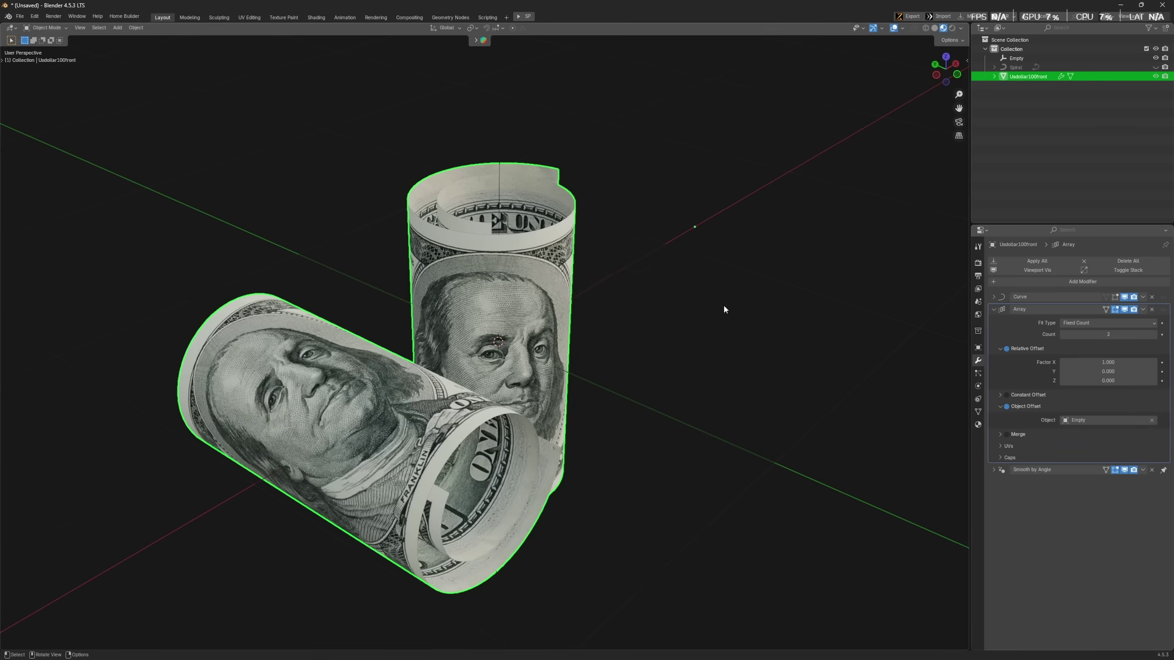
Step: Apply all of the bill's transforms and set the array's relative offset Factor X to 0
left_click(754, 326)
key("ctrl+a")
left_click(668, 286)
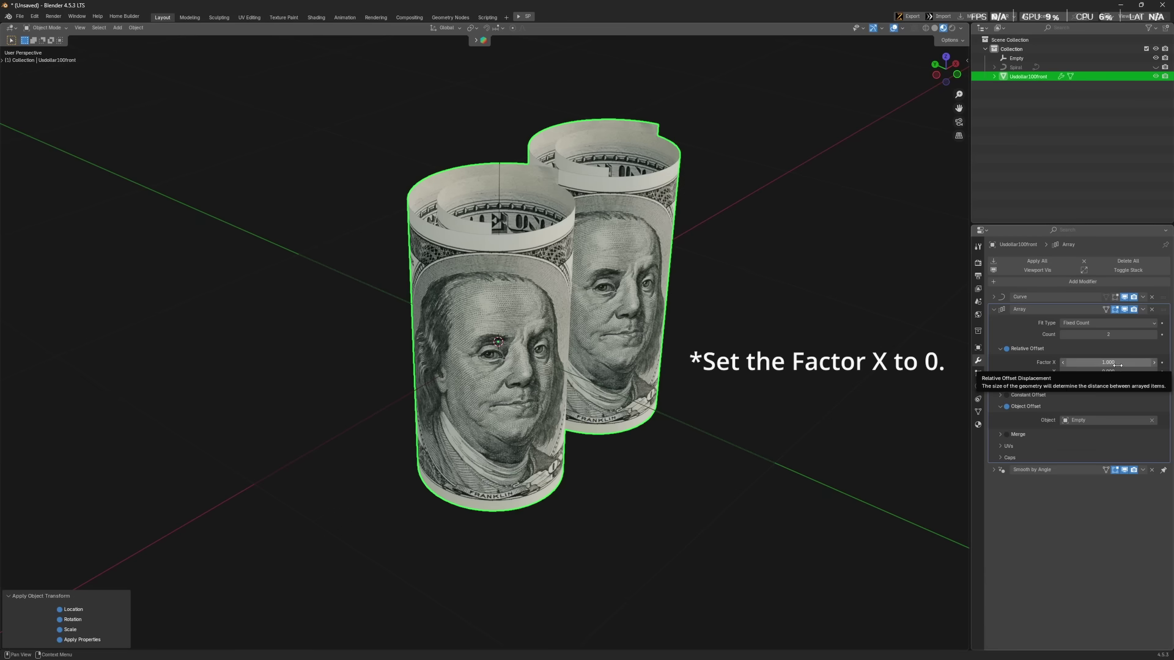
left_click_drag(1107, 362, 1094, 362)
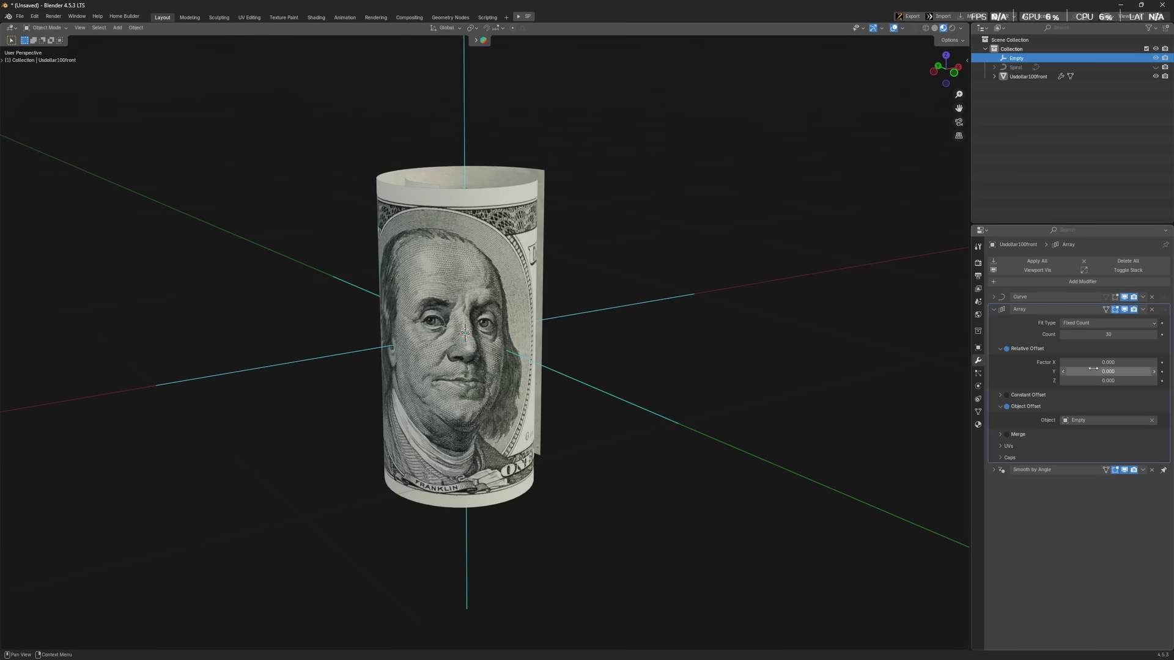
Step: Rotate the empty slightly clockwise around Z and scale it slightly in X and Y to offset the array copies
key("KP_7")
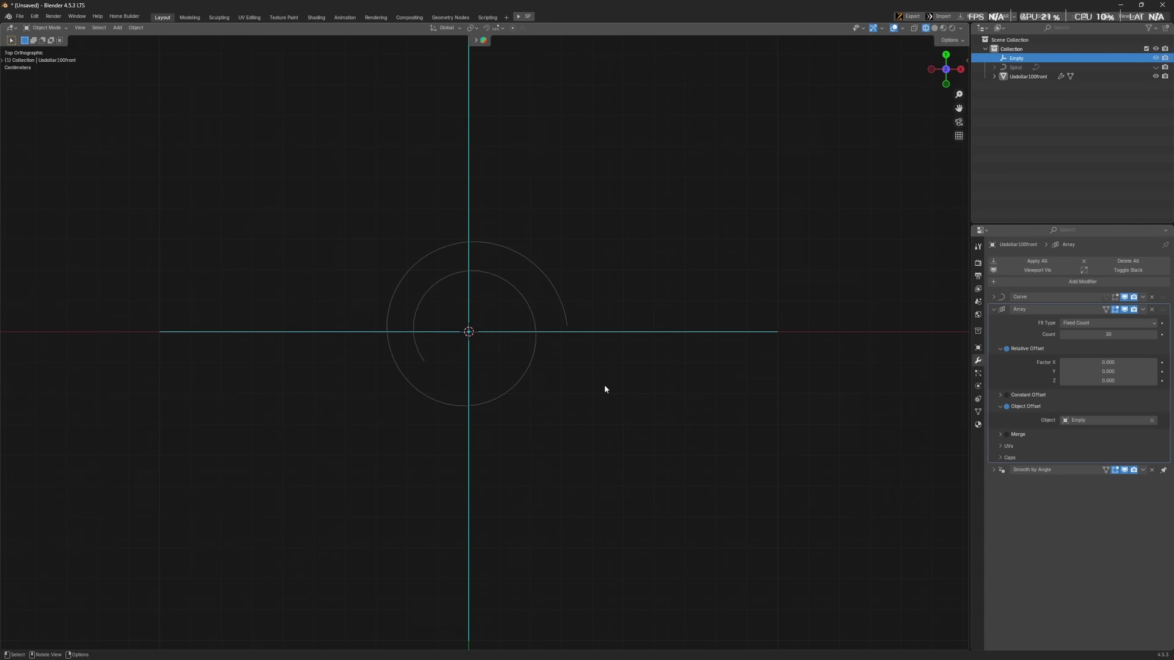
scroll(604, 389, "up", 2)
key("r")
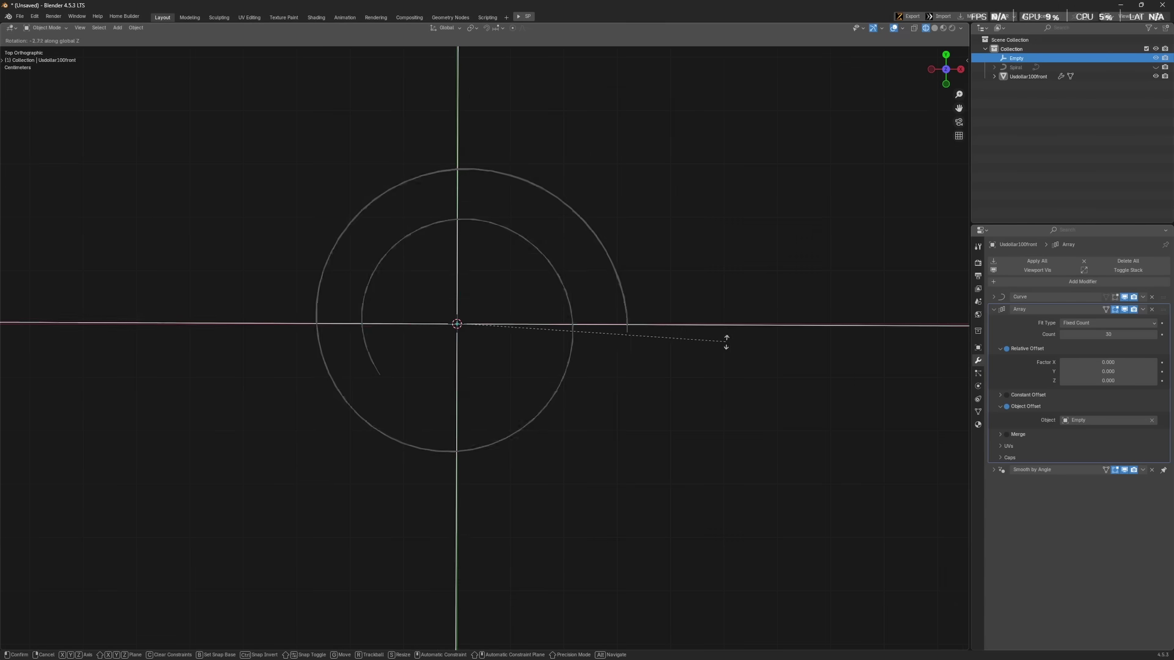
left_click(724, 351)
key("s")
key("shift+z")
left_click(714, 353)
Step: Increase the bill's array count and fine-tune the empty's scale in X and Y only
left_click_drag(1103, 334, 1131, 334)
key("s")
key("shift+z")
left_click(788, 380)
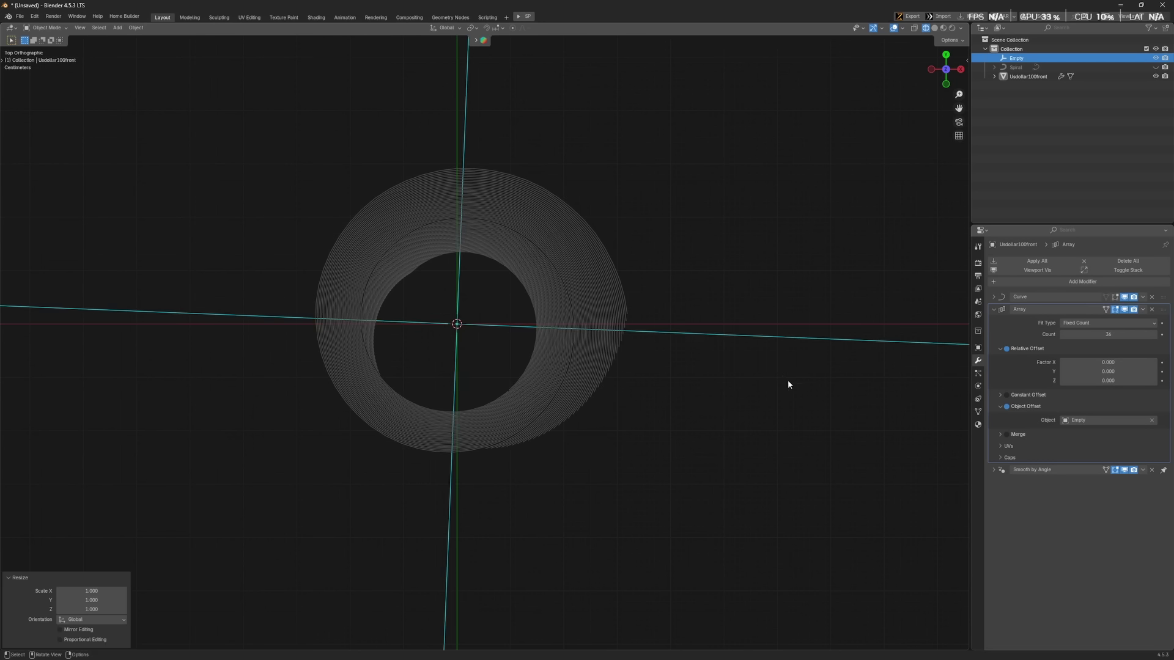
Step: Readjust the empty's rotation around Z by a small amount and slightly rescale it without affecting Z
key("r")
key("z")
left_click(784, 373)
key("s")
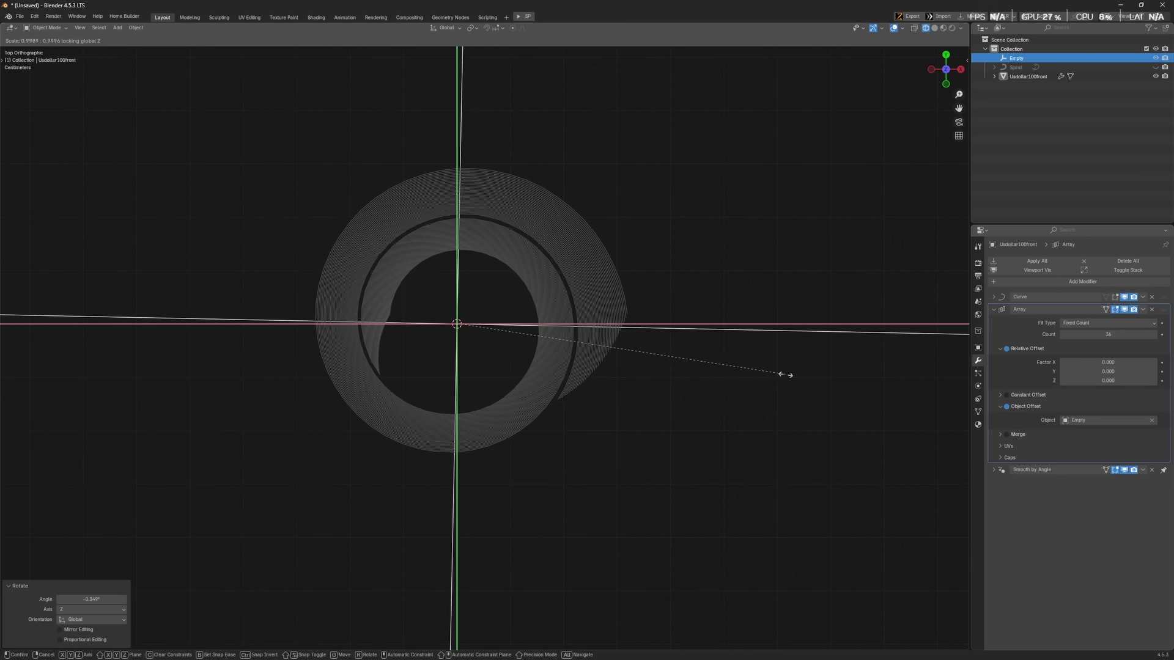
left_click(785, 374)
Step: Inspect the layered roll of bills from several angles in solid shading
left_click(691, 362)
scroll(691, 362, "up", 2)
key("z")
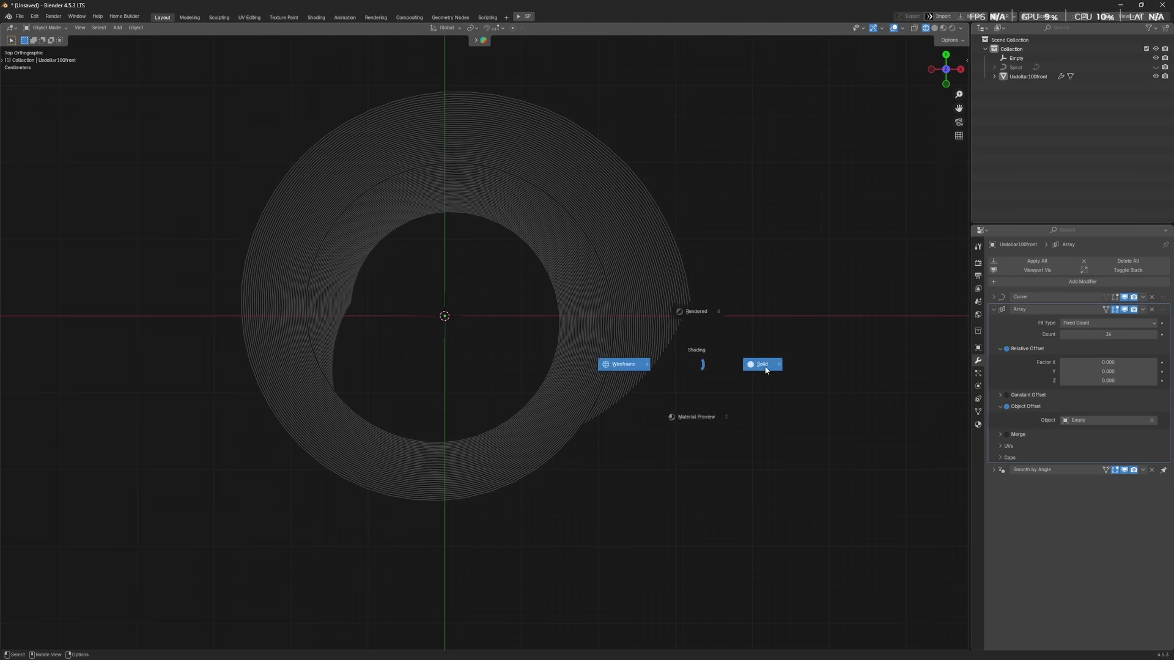
left_click(766, 371)
left_click(777, 413)
mouse_move(777, 414)
middle_mouse_down()
mouse_move(751, 383)
mouse_move(794, 398)
mouse_move(813, 423)
mouse_move(720, 459)
mouse_move(636, 365)
mouse_move(549, 389)
mouse_move(676, 400)
mouse_move(789, 368)
mouse_move(766, 416)
middle_mouse_up()
middle_click_drag(414, 390, 481, 440)
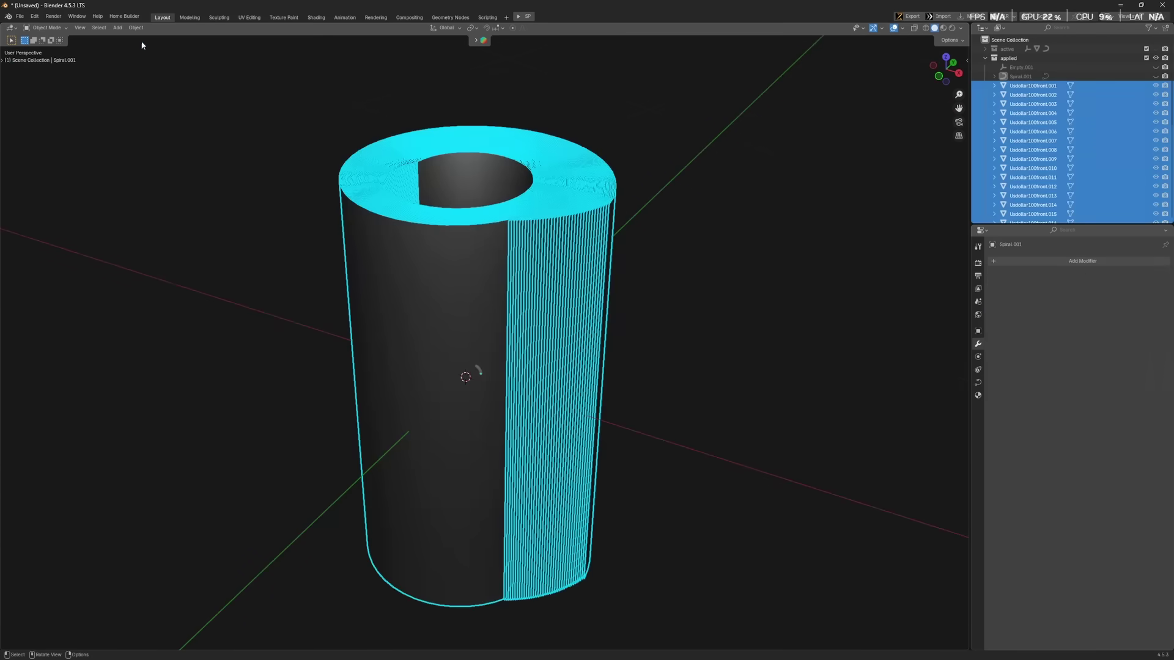
Step: Randomize the transforms of the selected separate bills with a location offset of 0.001 m on X, Y and Z
left_click(136, 28)
mouse_move(144, 35)
left_click(244, 142)
left_click_drag(92, 534, 101, 534)
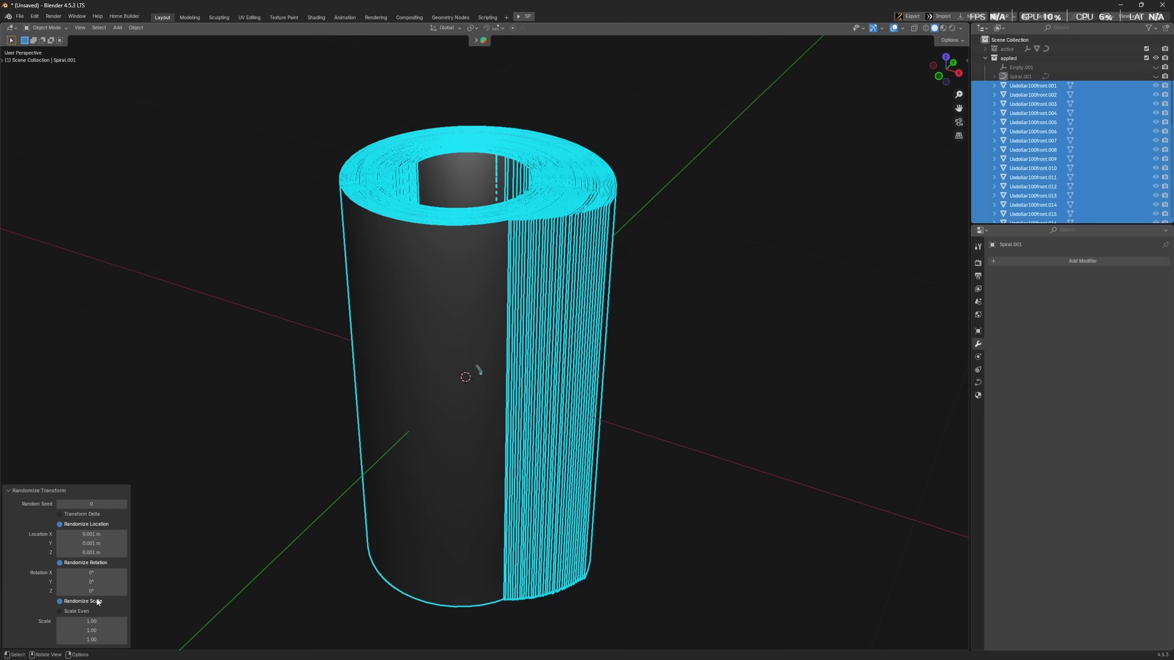
Step: Increase the bills' random Z location offset to about 0.007 m, deselect them and check the uneven roll edges
left_click_drag(89, 555, 101, 555)
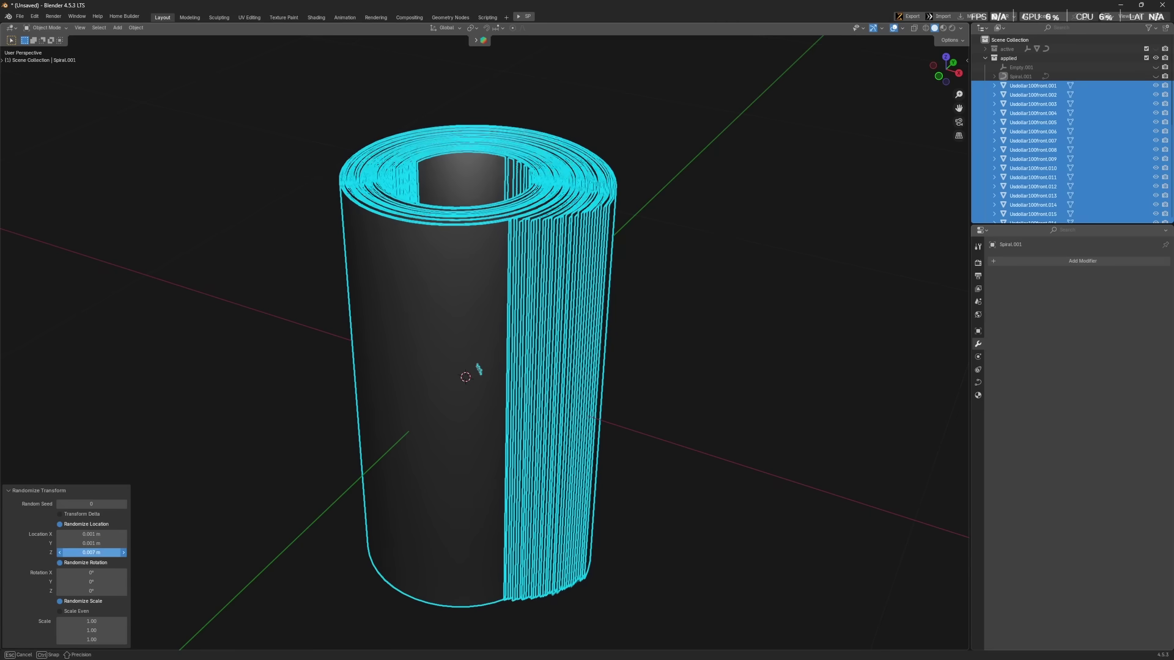
left_click(717, 478)
middle_click_drag(717, 480, 702, 463)
scroll(684, 455, "up", 2)
mouse_move(649, 403)
middle_mouse_down("shift")
mouse_move(653, 468)
mouse_move(671, 475)
middle_mouse_up("shift")
scroll(671, 471, "down", 1)
key("z")
left_click(675, 519)
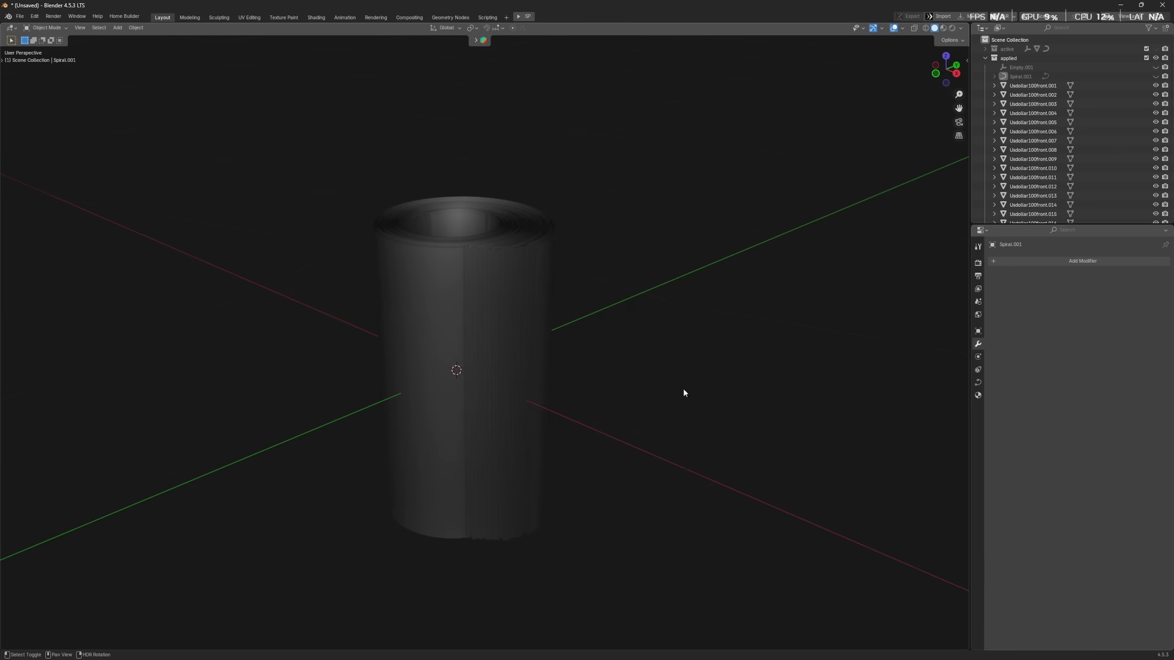
Step: Add a Torus Knot Plus curve with 2 revolutions and 1 spin around the middle of the bill roll
key("z")
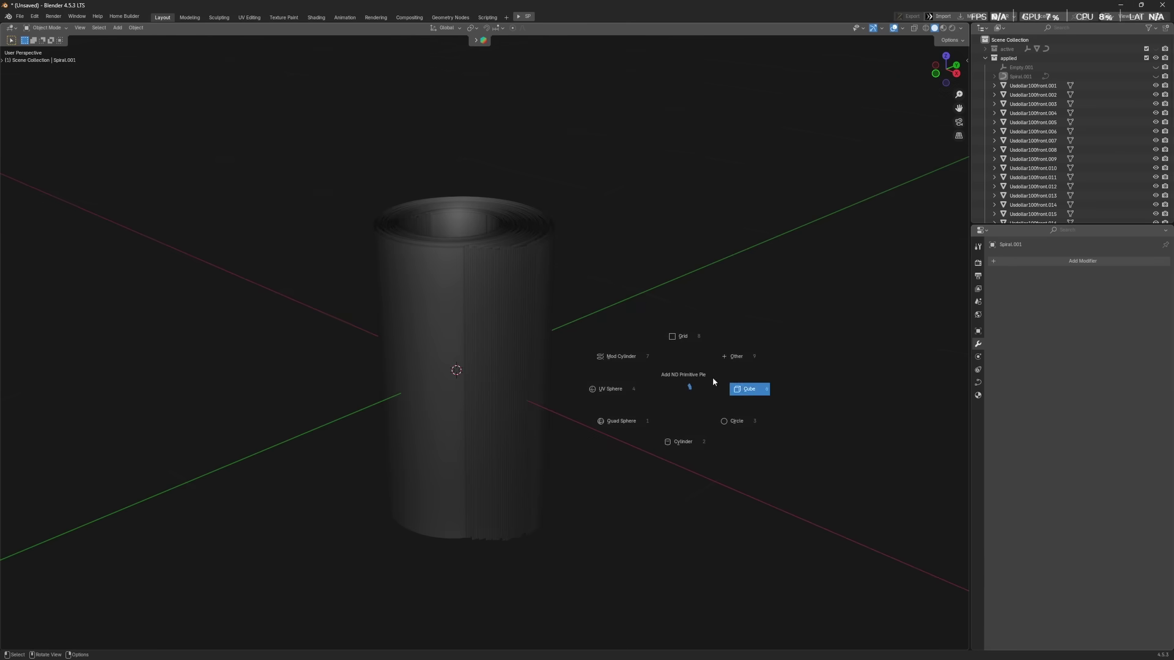
key("shift+a")
mouse_move(710, 364)
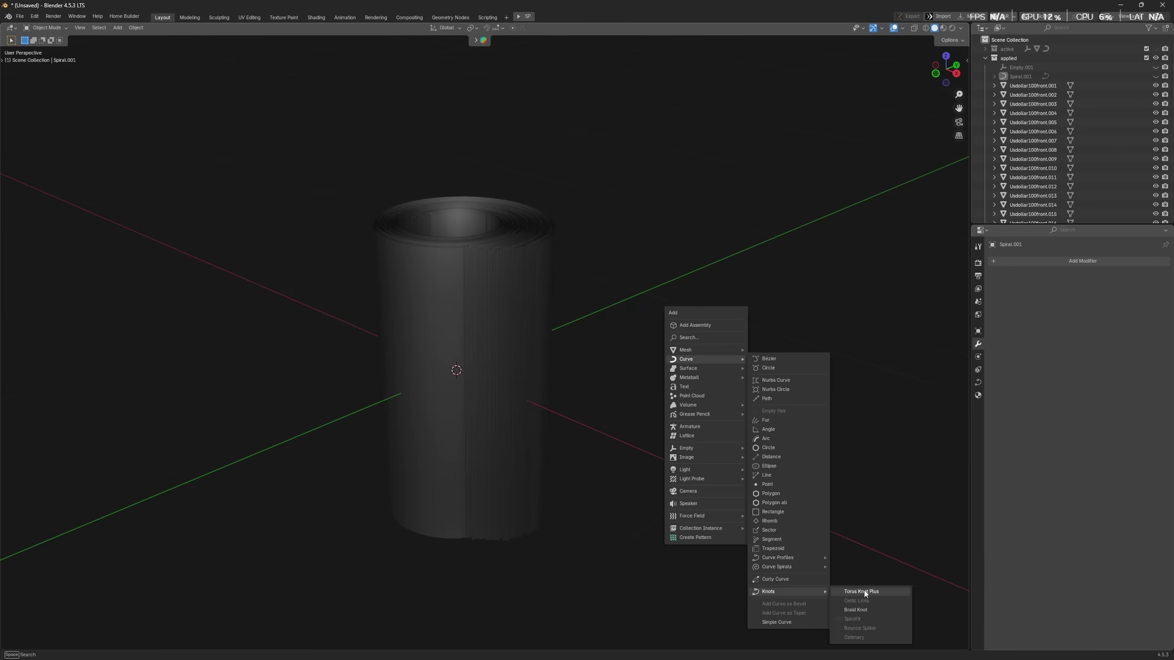
left_click(862, 592)
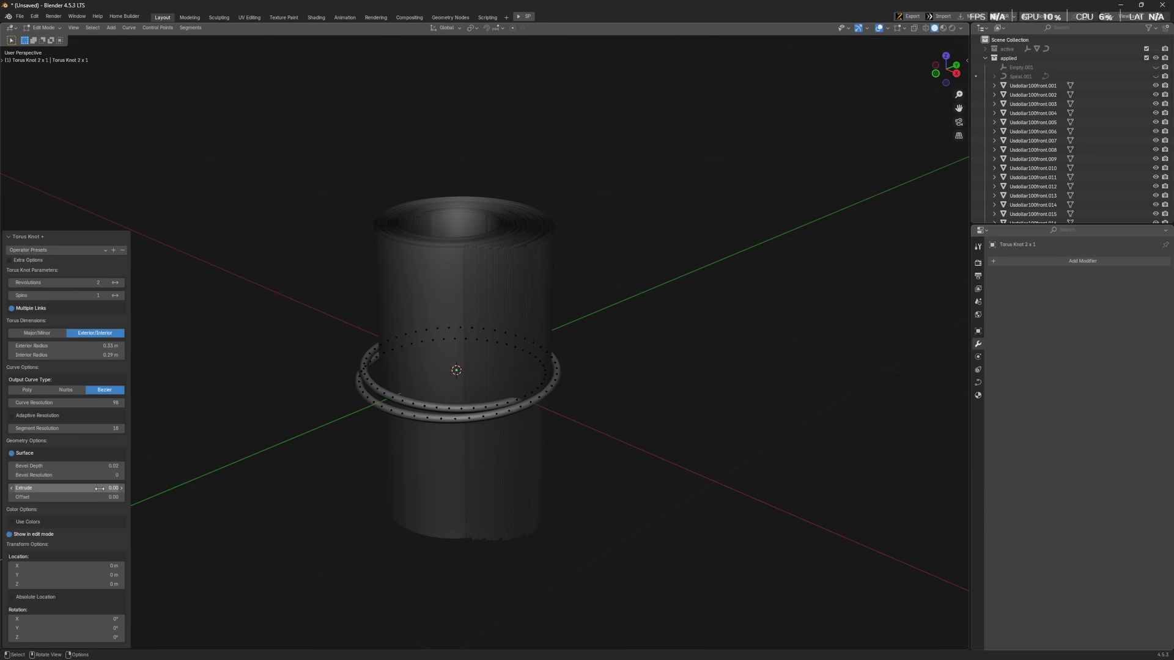
Step: Move the torus knot's first control points toward the roll near its outer seam, using the top view in wireframe
left_click(524, 296)
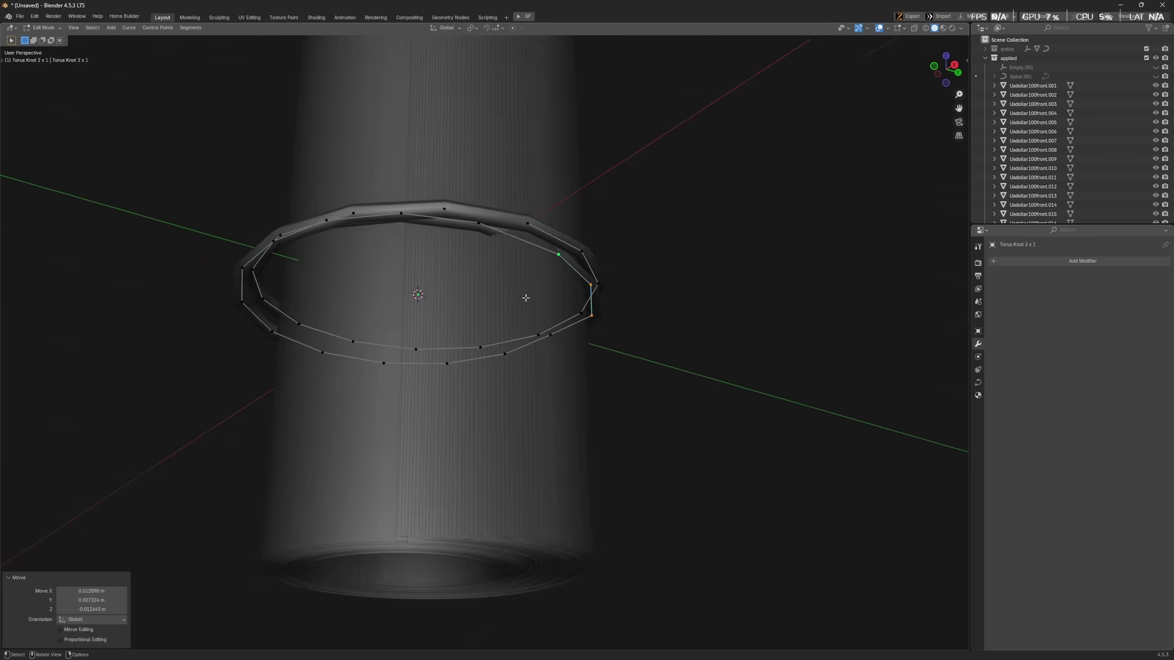
middle_click_drag(524, 296, 501, 422, "alt")
key("g")
left_click(538, 394)
key("z")
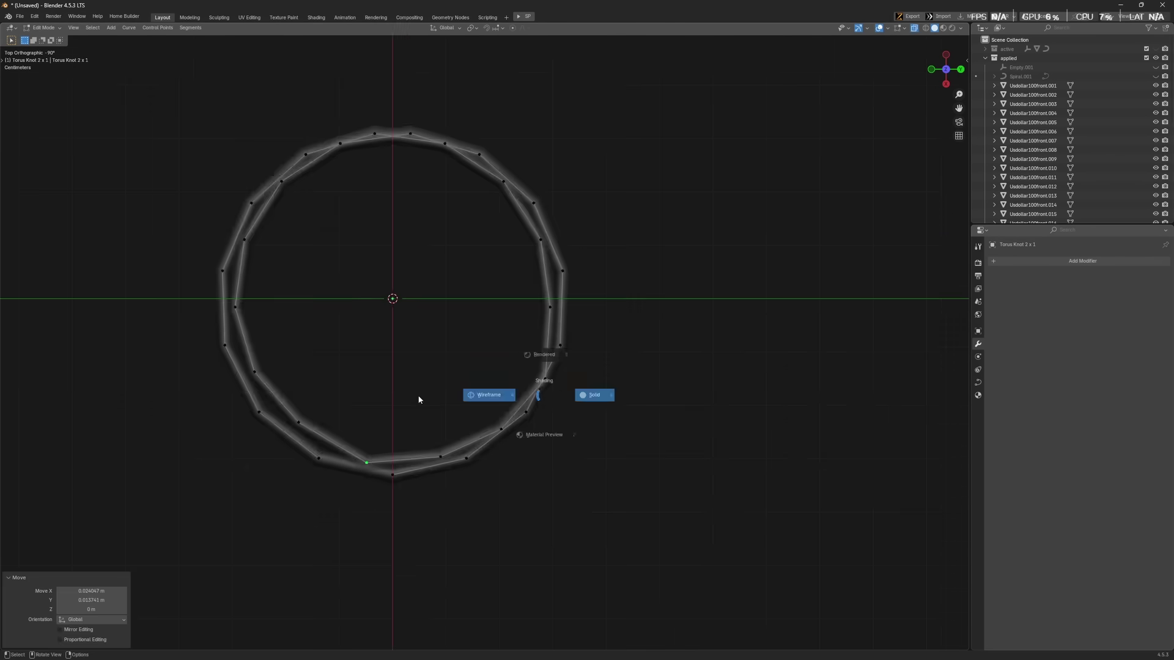
left_click(419, 398)
scroll(437, 440, "up", 2)
middle_click_drag(437, 444, 399, 421, "shift")
left_click(400, 420, "shift")
key("g")
left_click(440, 461)
Step: Pull the inner strand's control points closer to the bills along the roll's negative Y side, working around toward negative X
left_click(195, 371)
key("g")
left_click(213, 356)
left_click(133, 299)
key("g")
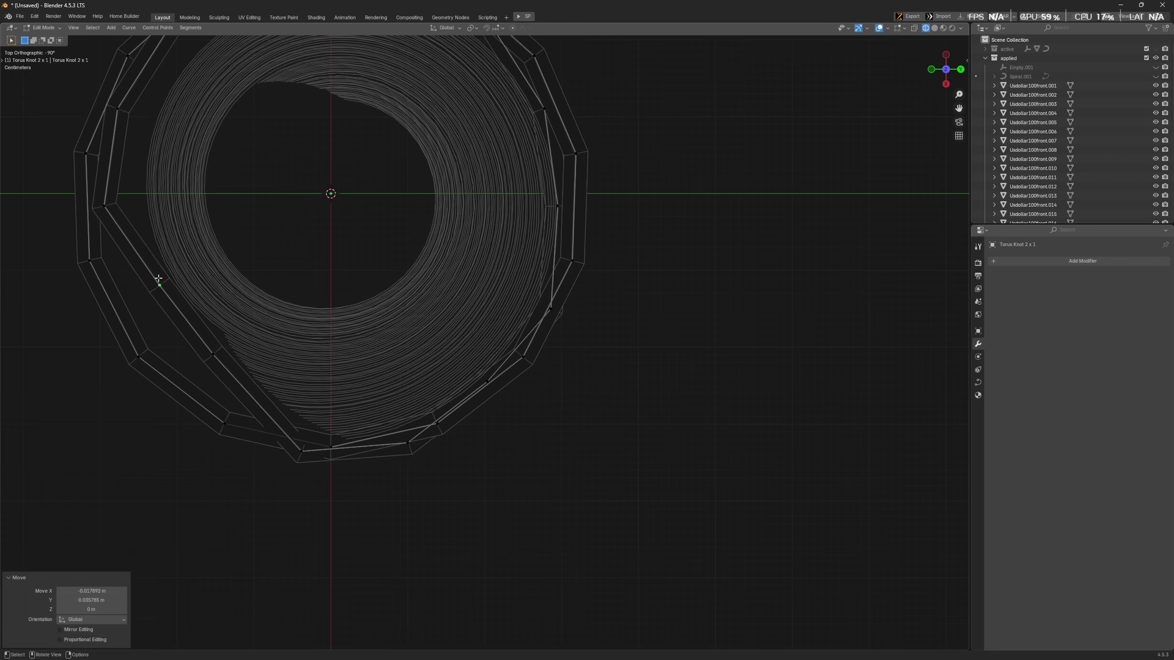
left_click(167, 241)
key("g")
left_click(186, 245)
middle_click_drag(218, 157, 220, 221, "shift")
left_click(220, 221)
key("g")
left_click(239, 230)
middle_click_drag(305, 166, 288, 201, "shift")
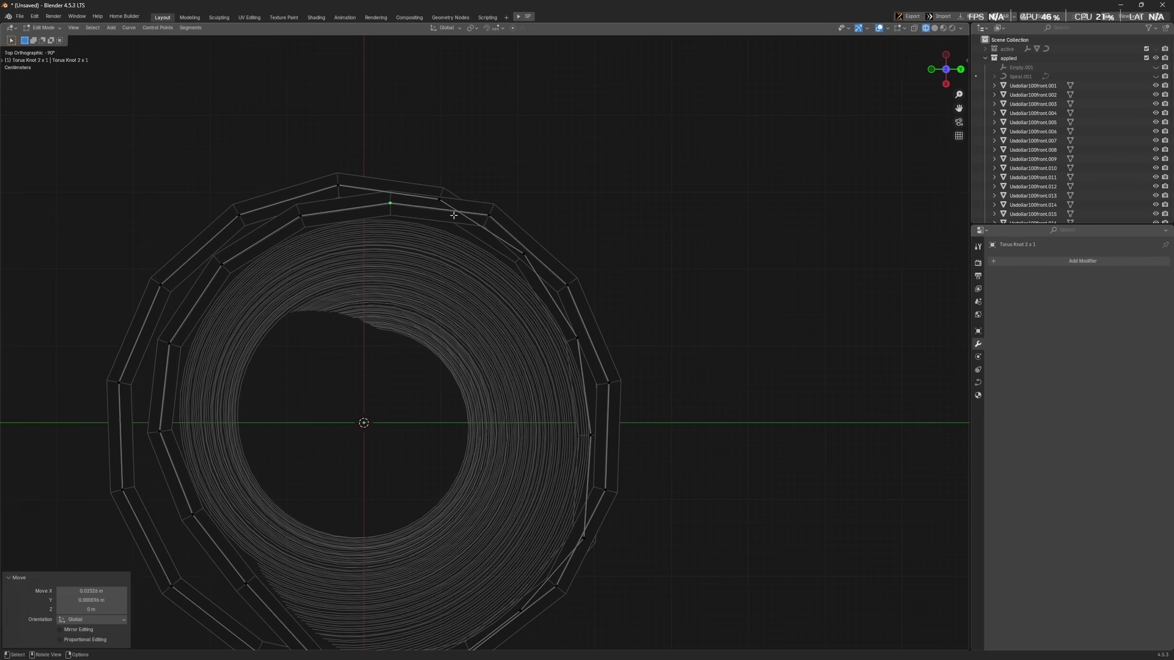
Step: Adjust the control points on the roll's positive Y side so the strand follows the bills' outer contour
left_click(553, 287)
left_click(608, 384)
key("g")
left_click(603, 388)
left_click(596, 437)
key("g")
left_click(610, 432)
middle_click_drag(618, 527, 587, 448, "shift")
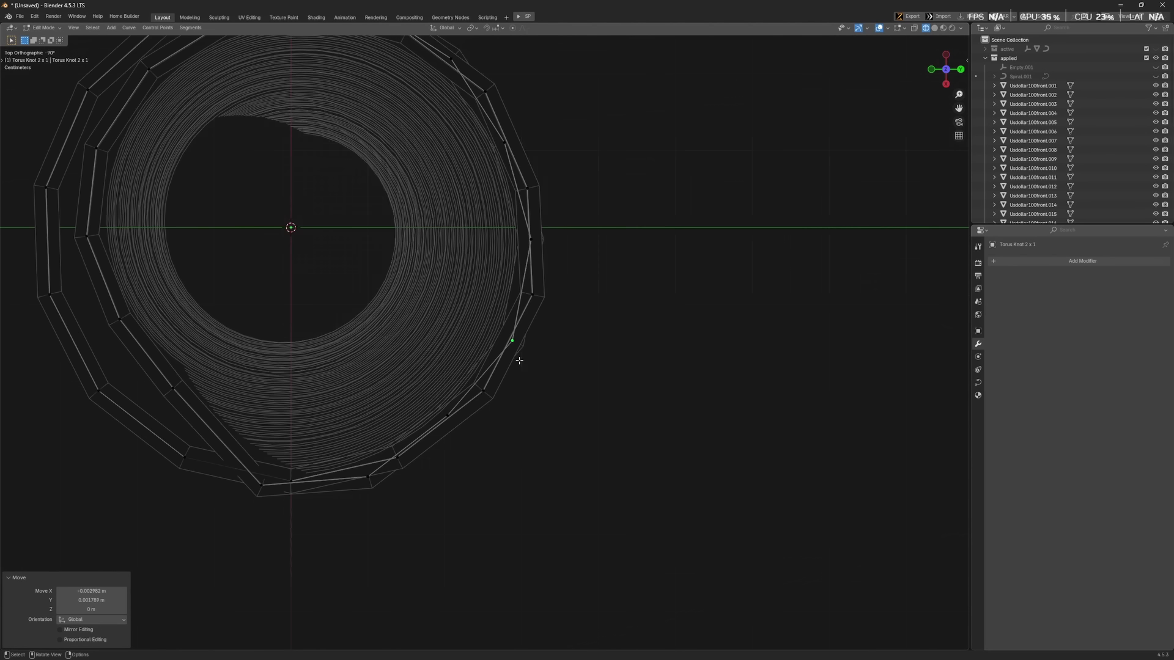
Step: Shift a control point along Z and reposition its neighbour where the two strands of the band cross
key("alt+z")
left_click(360, 386)
key("g")
key("z")
left_click(362, 376)
left_click(439, 379)
key("g")
left_click(437, 385)
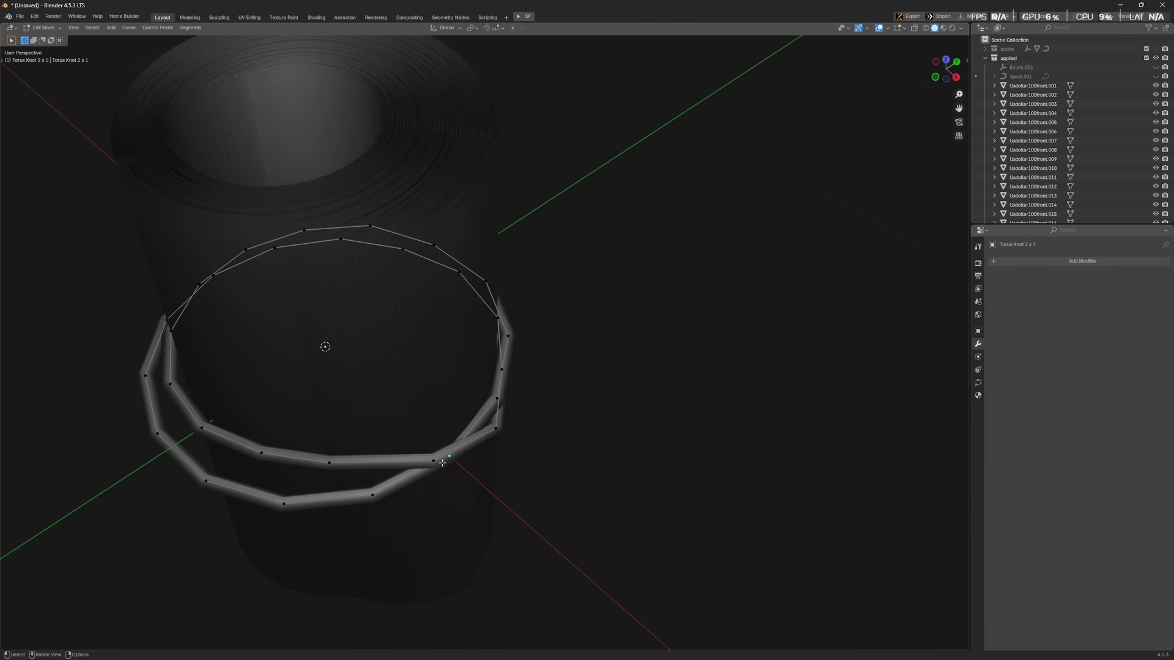
Step: Pull the outer strand's control points inward beside the seam, from the positive X side toward negative Y
middle_click_drag(439, 407, 385, 384)
left_click(328, 369)
scroll(477, 367, "up", 1)
key("z")
key("g")
left_click(359, 405)
left_click(519, 405)
key("g")
left_click(466, 438)
left_click(582, 500)
middle_click_drag(585, 501, 551, 387, "shift")
key("g")
left_click(506, 402)
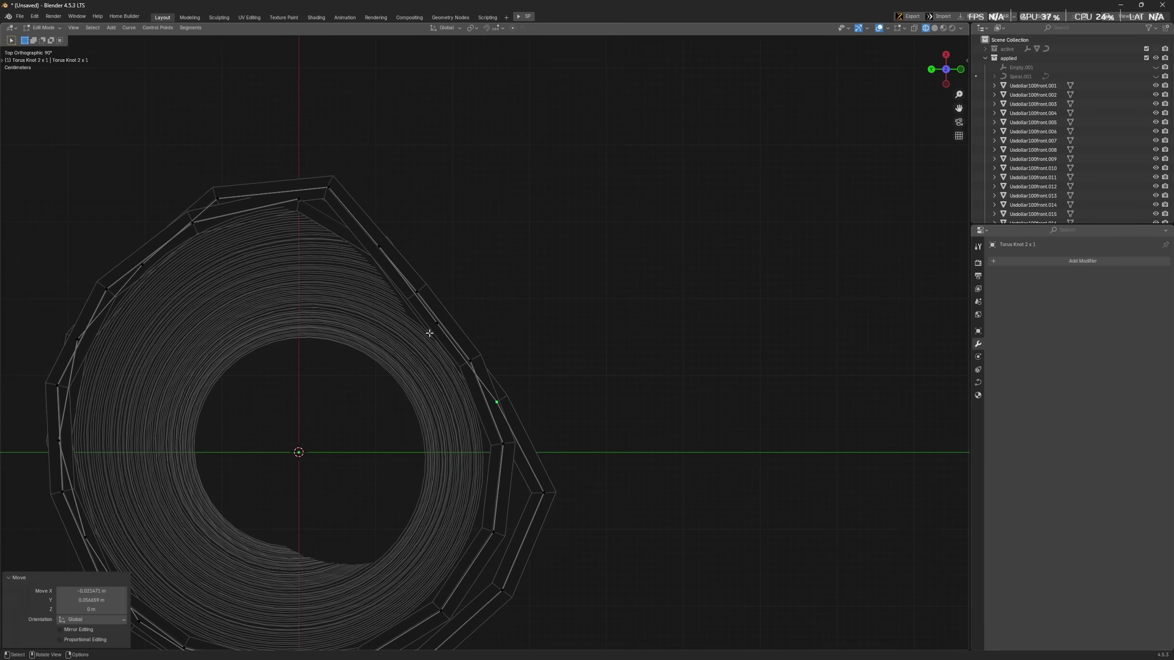
Step: Move the outer strand's control points against the roll from the negative Y side around to negative X
left_click(495, 476)
left_click(504, 588)
middle_click_drag(504, 587, 491, 478, "shift")
key("g")
left_click(459, 473)
left_click(412, 542)
key("g")
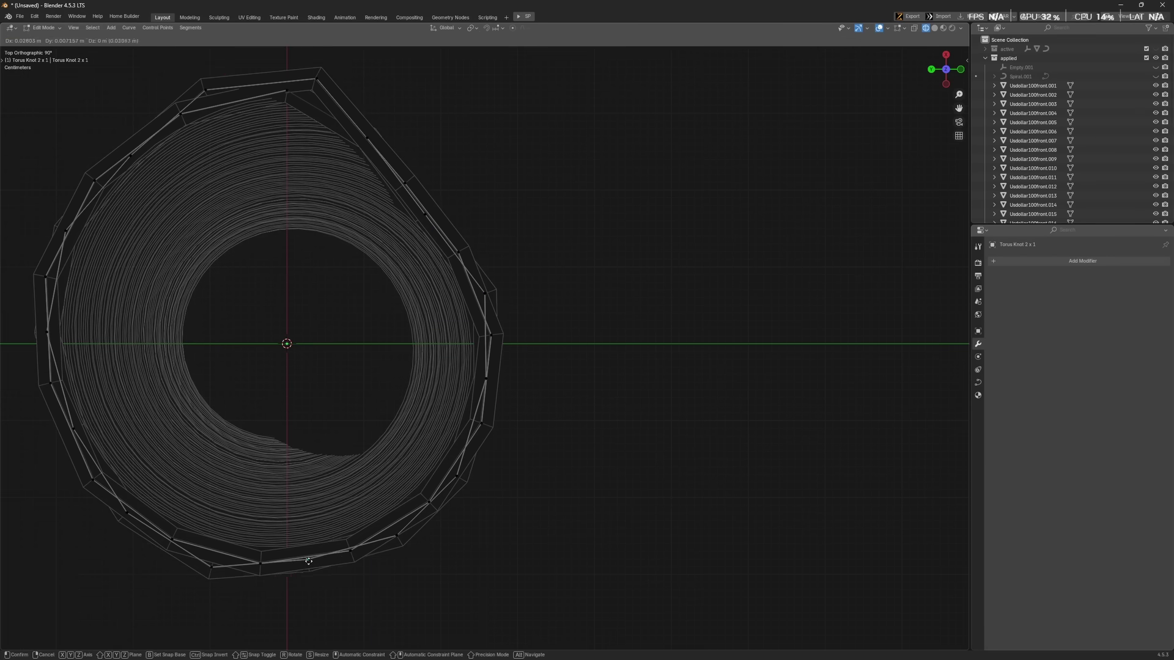
left_click(308, 560)
Step: Nudge the last outer control points between the negative X and positive Y sides closer to the bills
left_click(212, 568)
key("g")
left_click(210, 561)
left_click(121, 525)
key("g")
left_click(118, 523)
Step: Lower two control points of the band slightly along Z to separate the overlapping strands
middle_click_drag(391, 489, 403, 421)
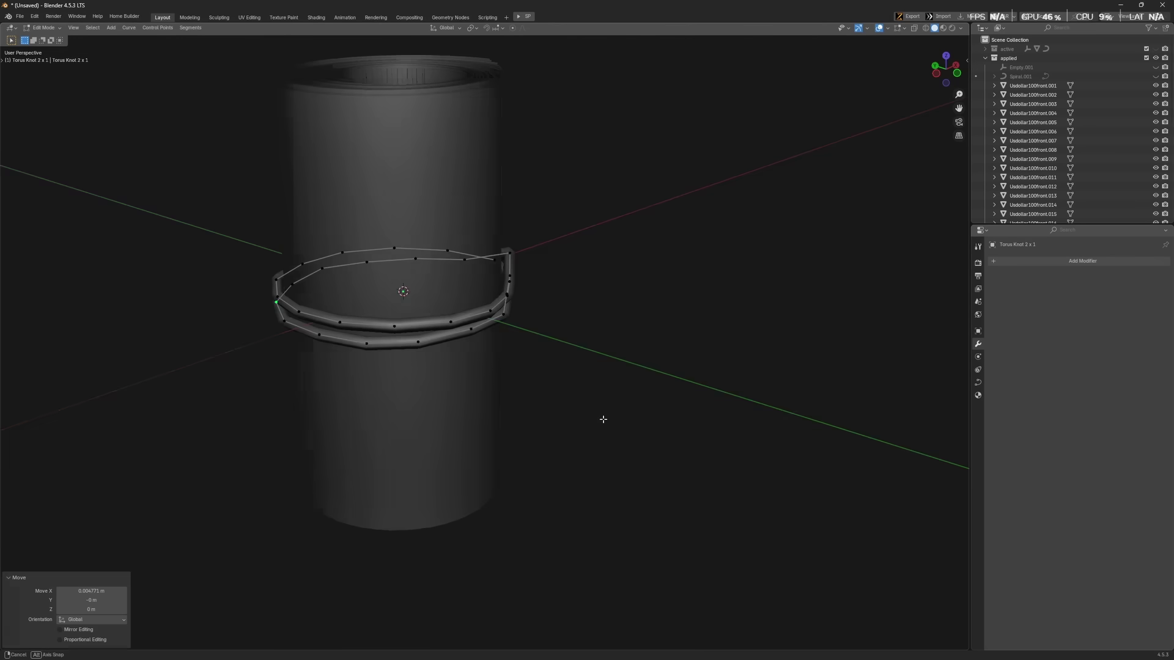
middle_click_drag(603, 419, 526, 349)
left_click(569, 326)
key("g")
key("z")
left_click(569, 329)
middle_click_drag(650, 346, 605, 287)
left_click(580, 250)
key("g")
key("z")
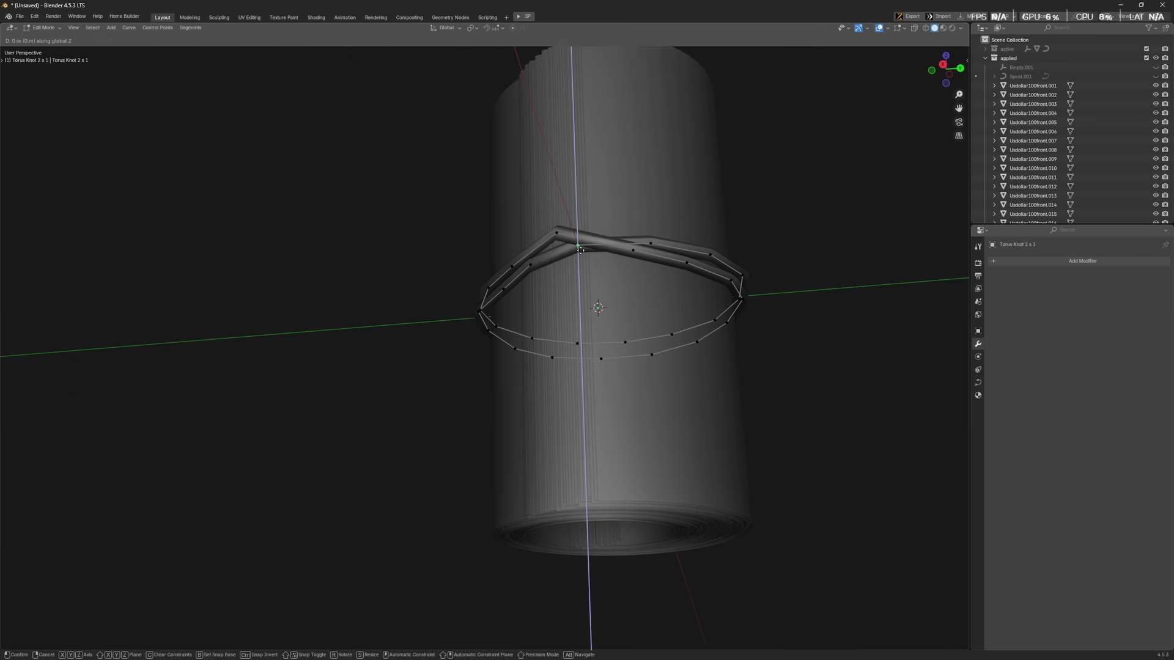
left_click(578, 253)
Step: Lower another control point of the band slightly along Z and leave Edit Mode
middle_click_drag(533, 272, 599, 320)
left_click(621, 343)
key("g")
key("z")
left_click(621, 347)
key("Tab")
Step: Select the torus knot band and convert it from a curve to a mesh
scroll(786, 487, "down", 2)
middle_click_drag(856, 455, 642, 480)
left_click(504, 388)
middle_click_drag(512, 400, 583, 427, "shift")
scroll(583, 428, "up", 1)
right_click(683, 357)
mouse_move(683, 357)
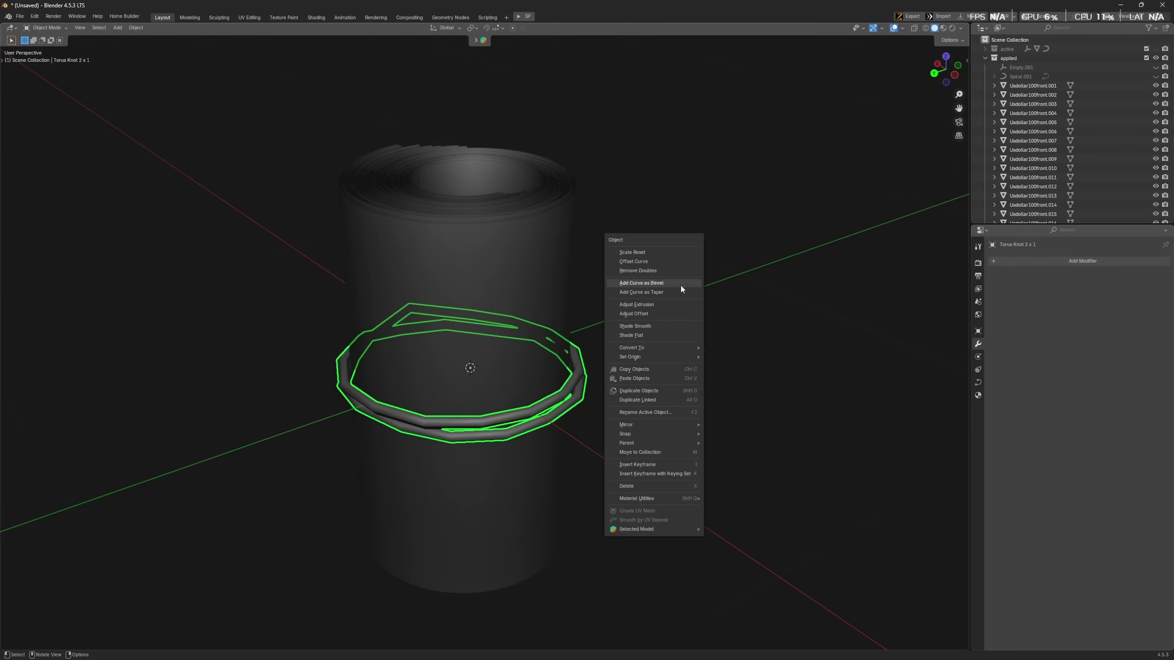
left_click(753, 351)
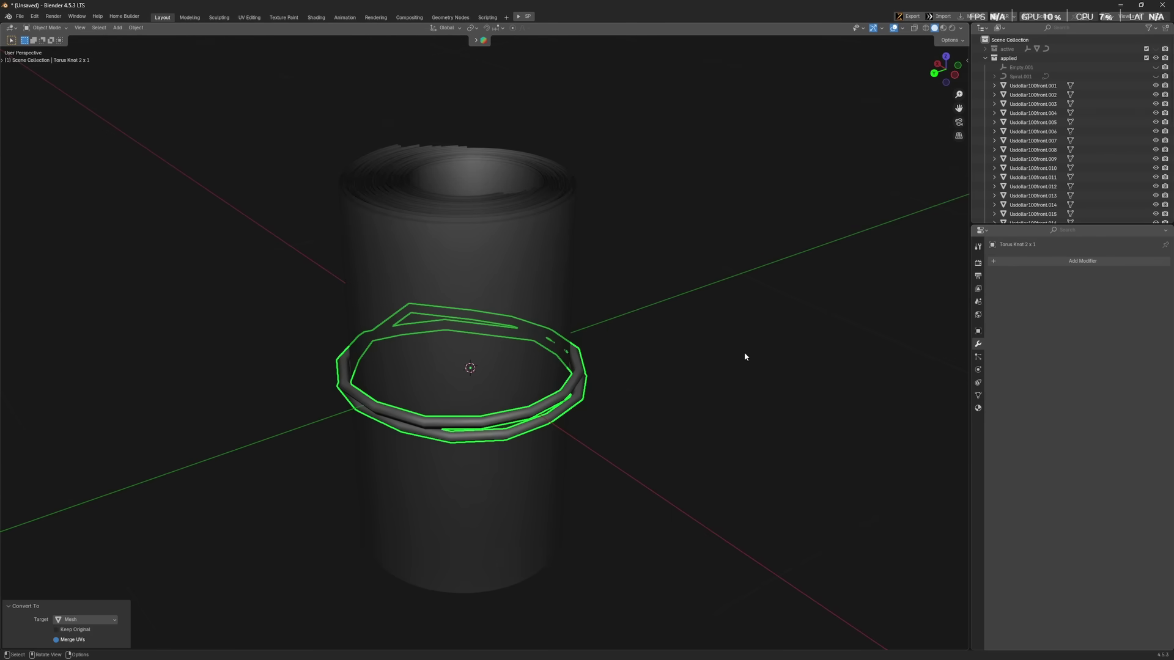
Step: Add a level 1 Subdivision modifier to the band mesh and check its smoothness around the roll
middle_click_drag(745, 356, 325, 422)
key("ctrl+1")
left_click(665, 448)
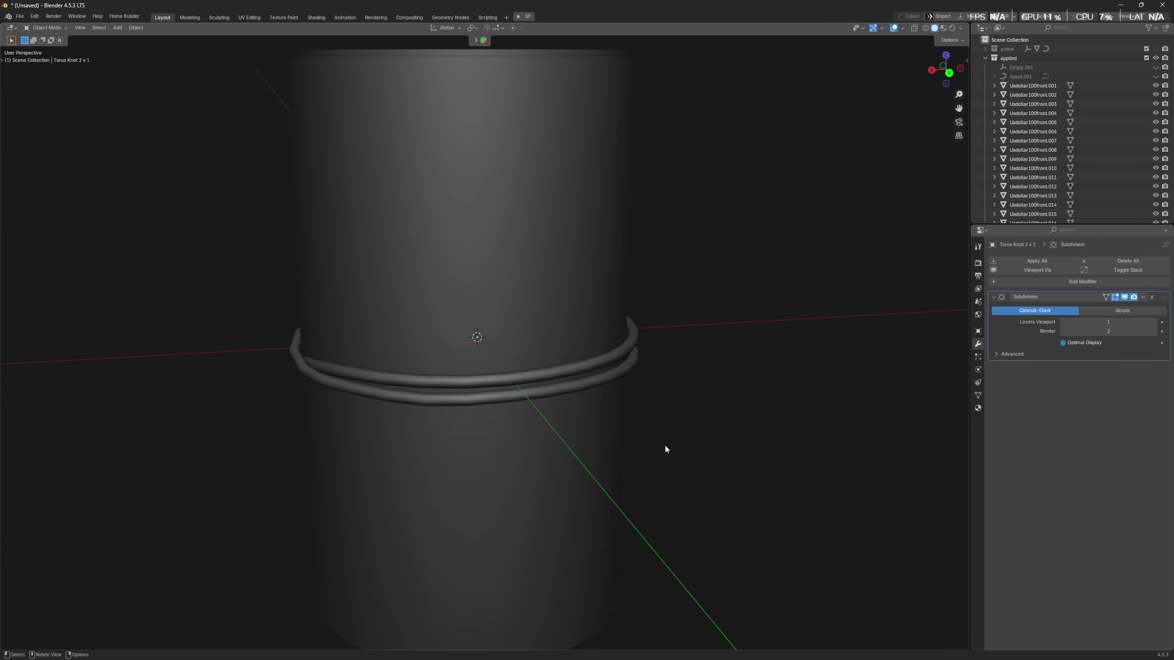
middle_click_drag(665, 448, 764, 407)
left_click(800, 394)
scroll(764, 406, "down", 2)
middle_click_drag(630, 418, 706, 404)
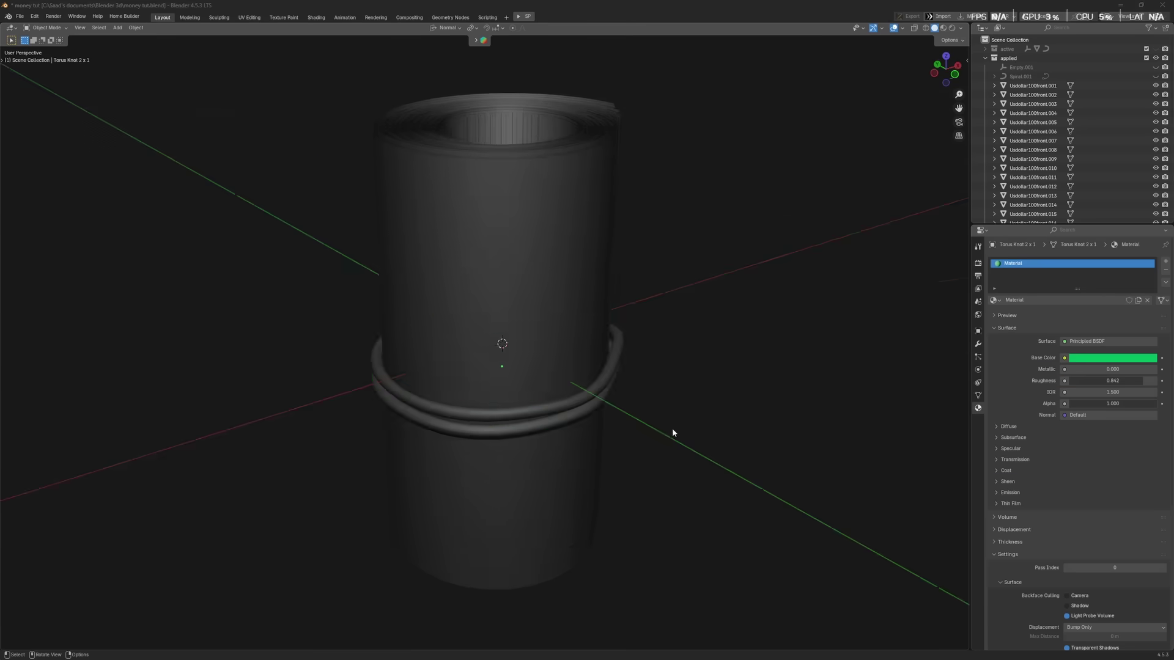
Step: Select the lengthwise edge loops of the band mesh in Edit Mode
middle_click_drag(676, 432, 632, 424)
scroll(631, 425, "up", 3)
key("Tab")
left_click(535, 438, "alt")
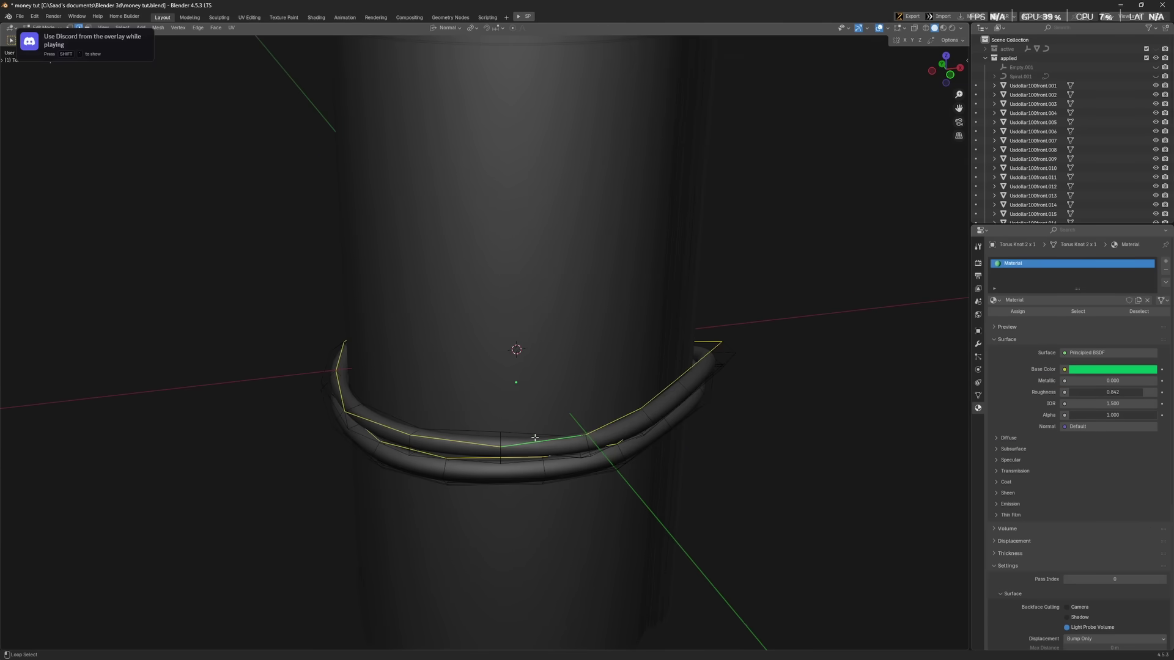
middle_click_drag(527, 439, 468, 292)
left_click(542, 497, "alt+shift")
scroll(467, 291, "up", 3)
left_click(468, 292, "alt")
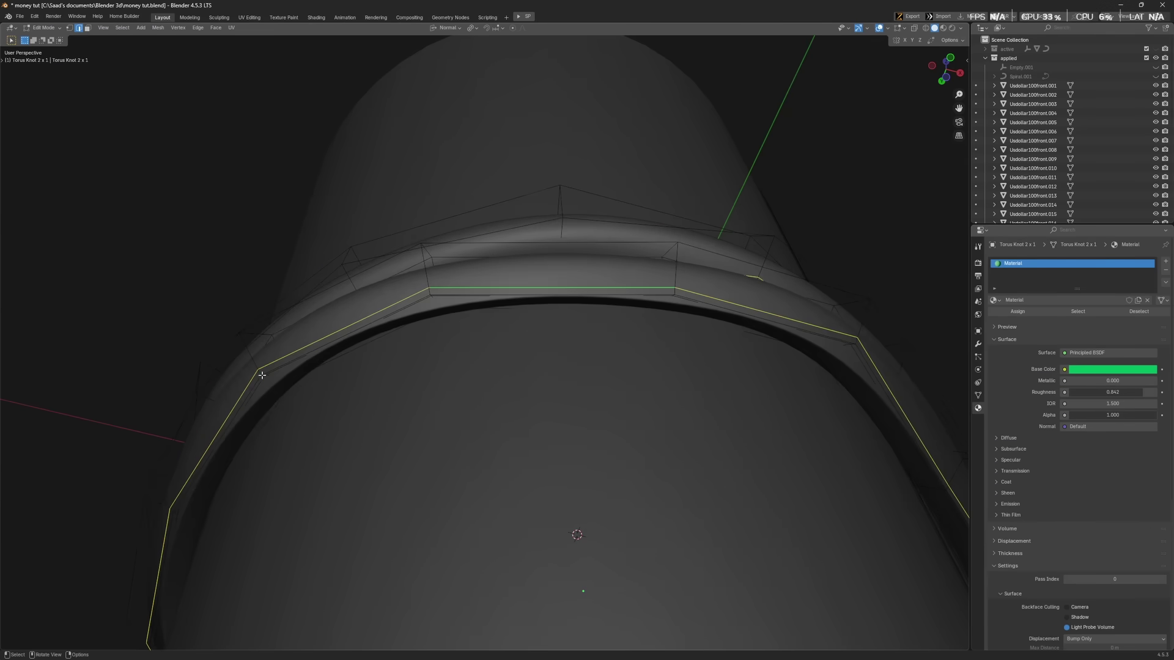
key("ctrl+x")
key("ctrl+z")
key("ctrl+z")
Step: Bevel the band's selected lengthwise edge loops with 2 segments and an offset of about 0.006 m, then leave Edit Mode
middle_click_drag(260, 390, 489, 483)
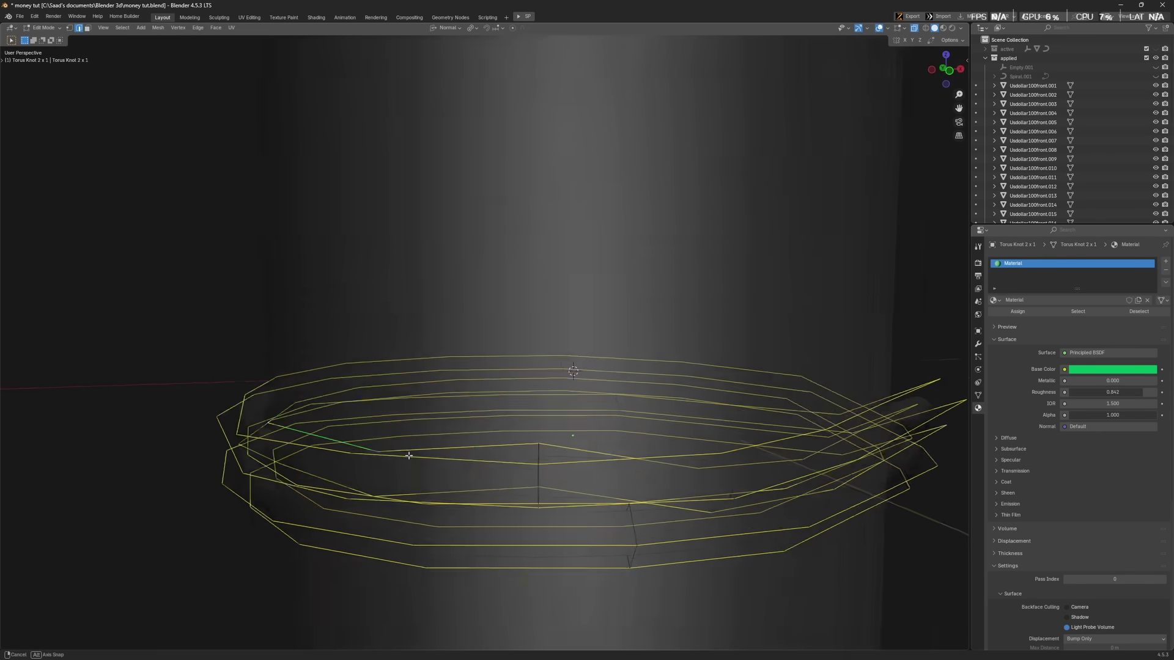
key("alt+z")
key("shift+e")
right_click(520, 500)
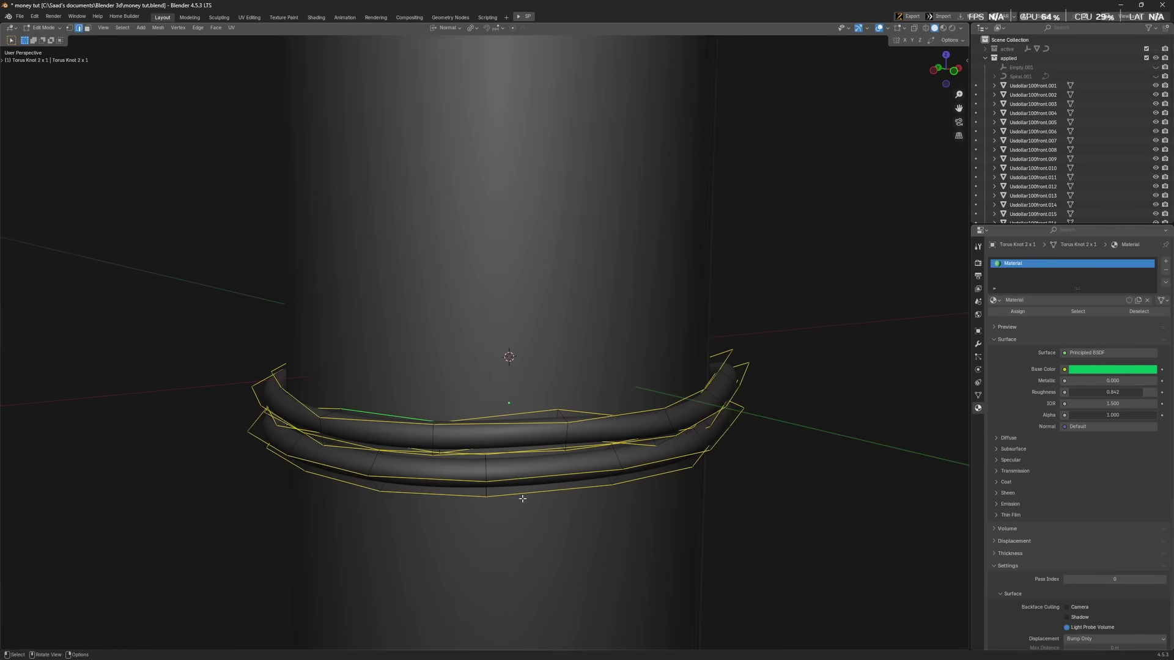
key("ctrl+b")
scroll(526, 504, "up", 2)
scroll(526, 505, "down", 1)
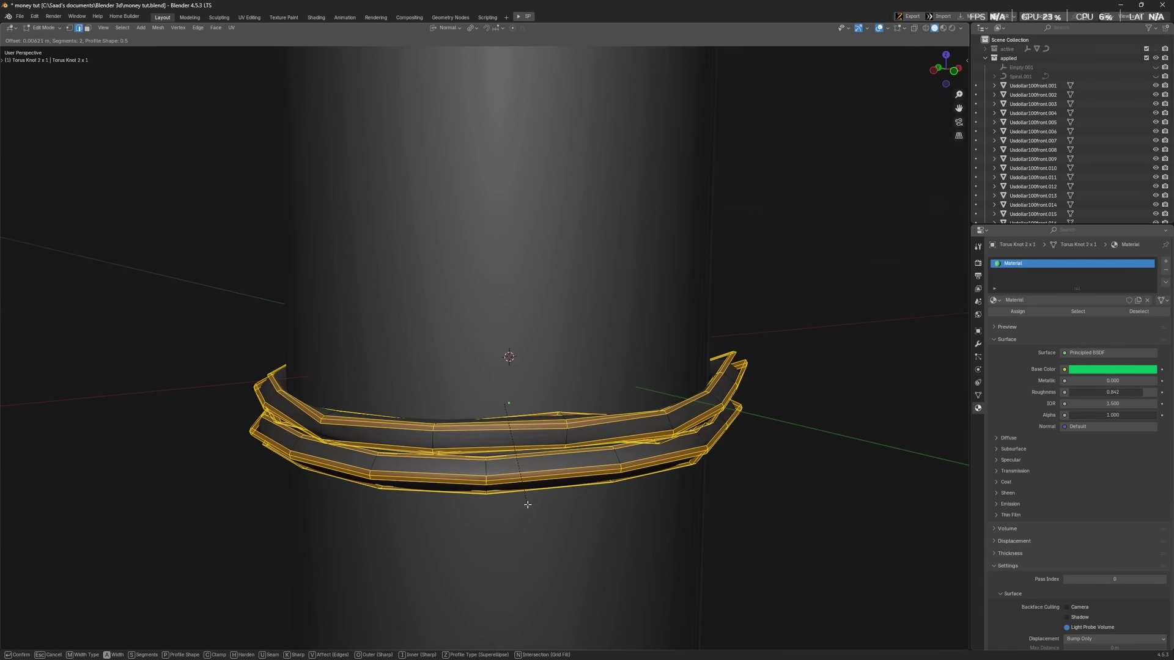
left_click(527, 504)
key("Tab")
Step: Display the bill roll and its green band in material preview shading and examine them from several angles
middle_click_drag(532, 511, 571, 534)
scroll(720, 508, "down", 2)
key("z")
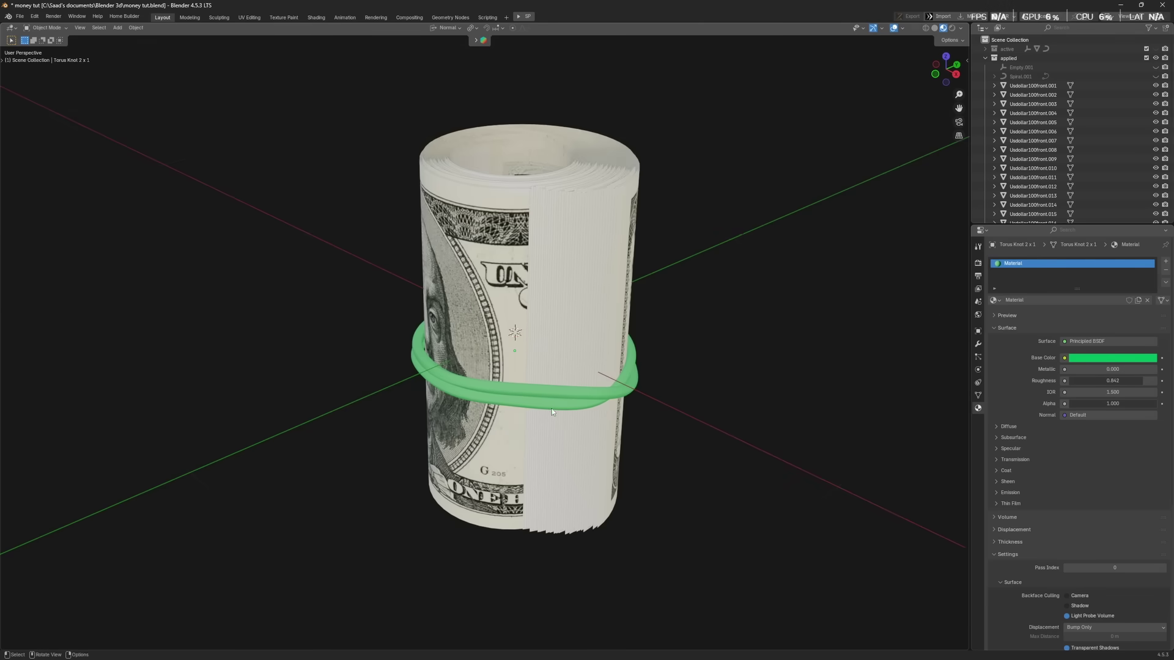
left_click(630, 434)
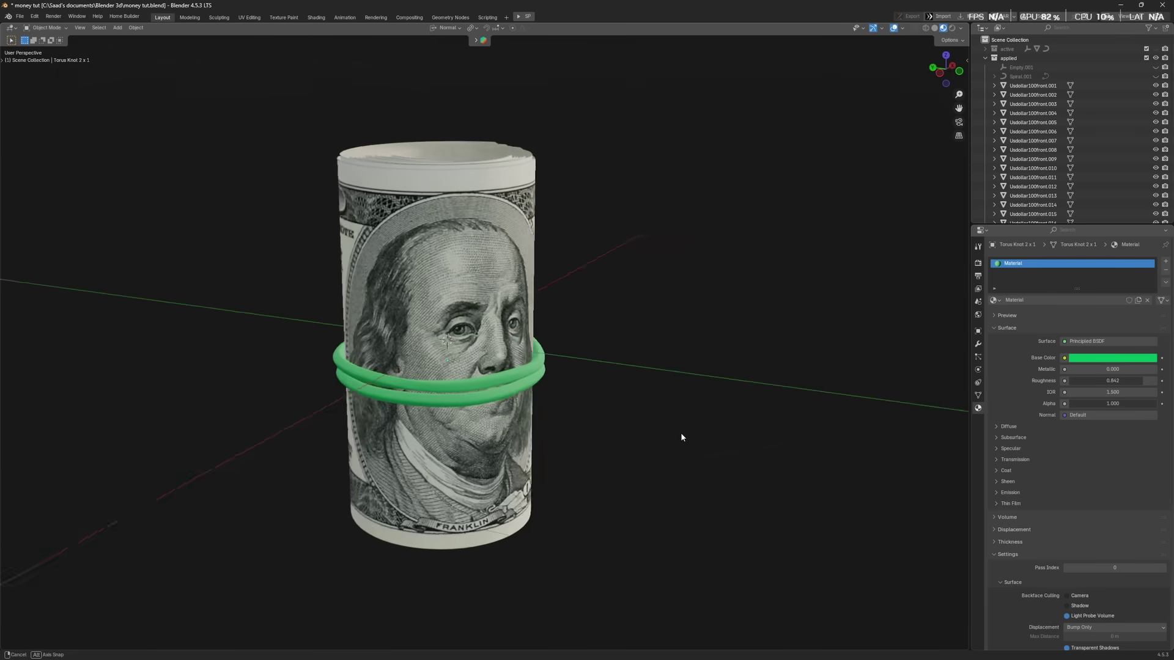